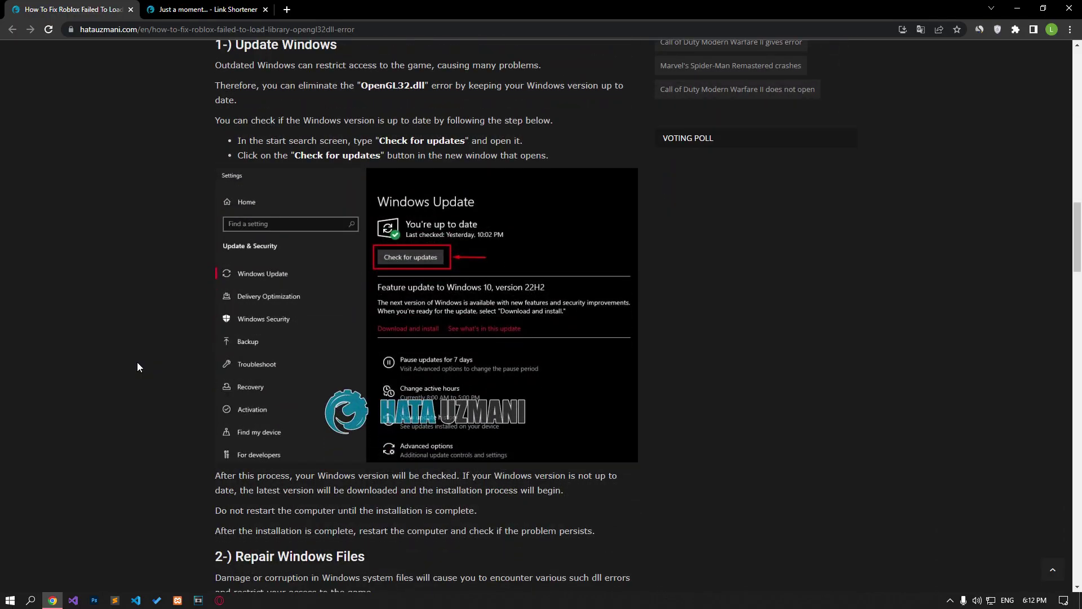
Step: Scroll the article up to the 1-) Update Windows section, then bring up Windows search
scroll(138, 363, "up", 1)
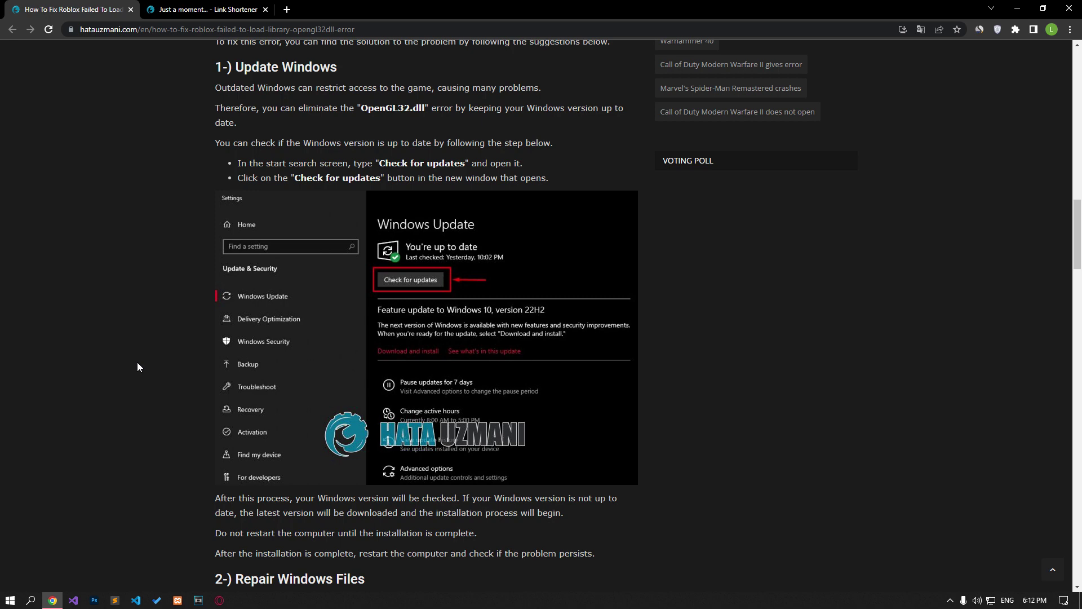
key("super")
Step: Search 'ch' and launch the Check for updates settings page
type("c")
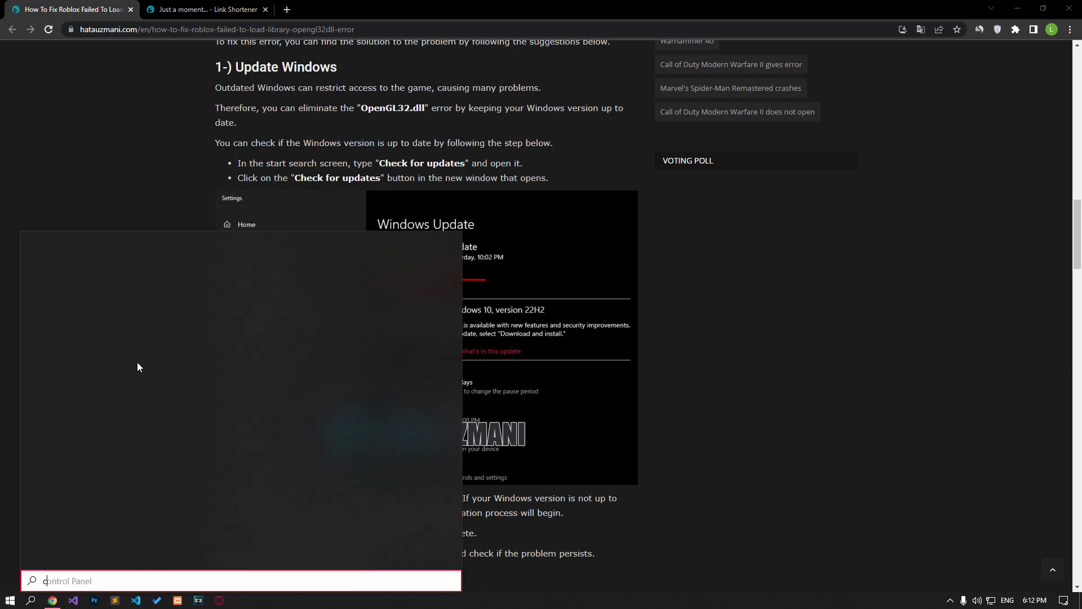
type("h")
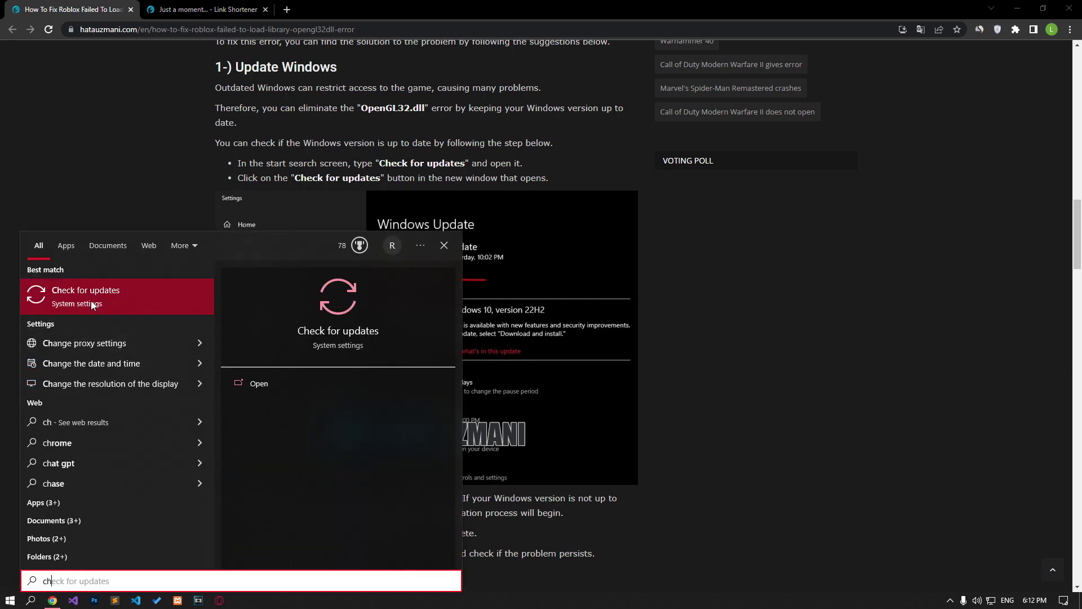
left_click(92, 305)
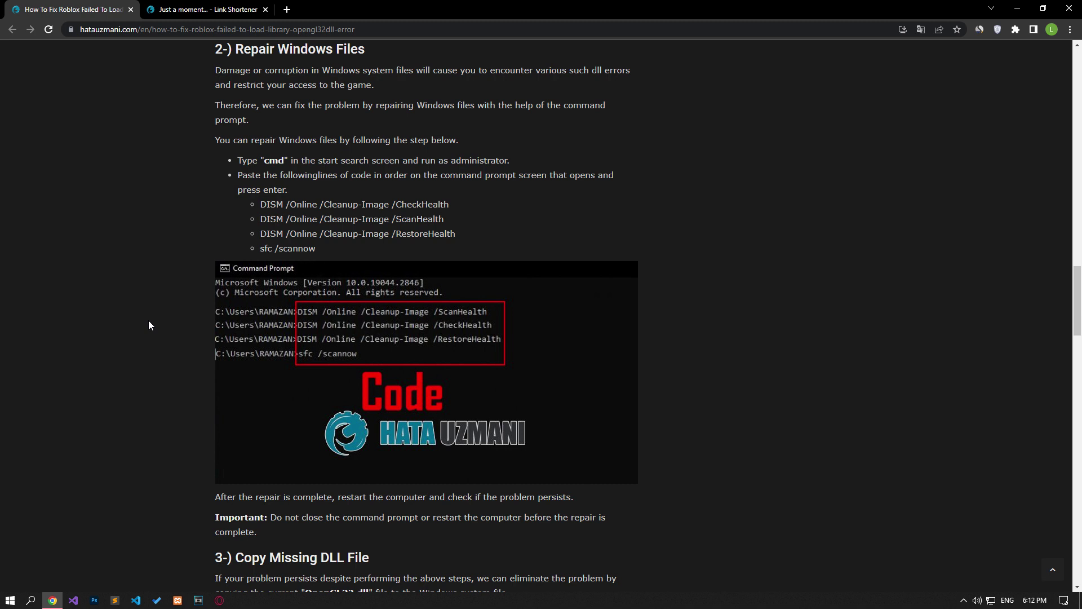
Step: Launch Command Prompt as administrator and move its window aside
key("super")
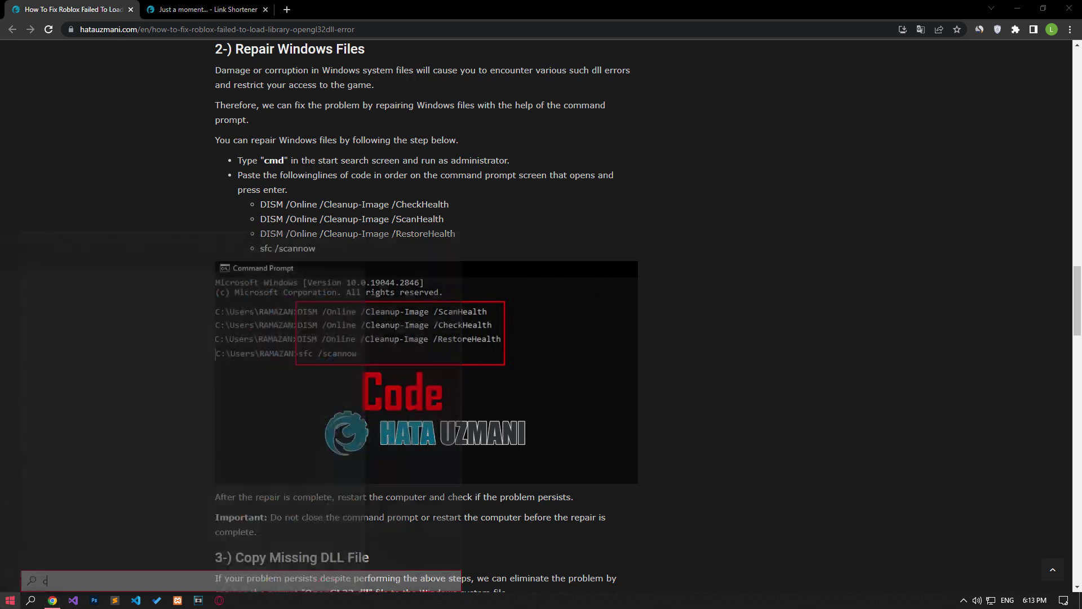
type("cmd")
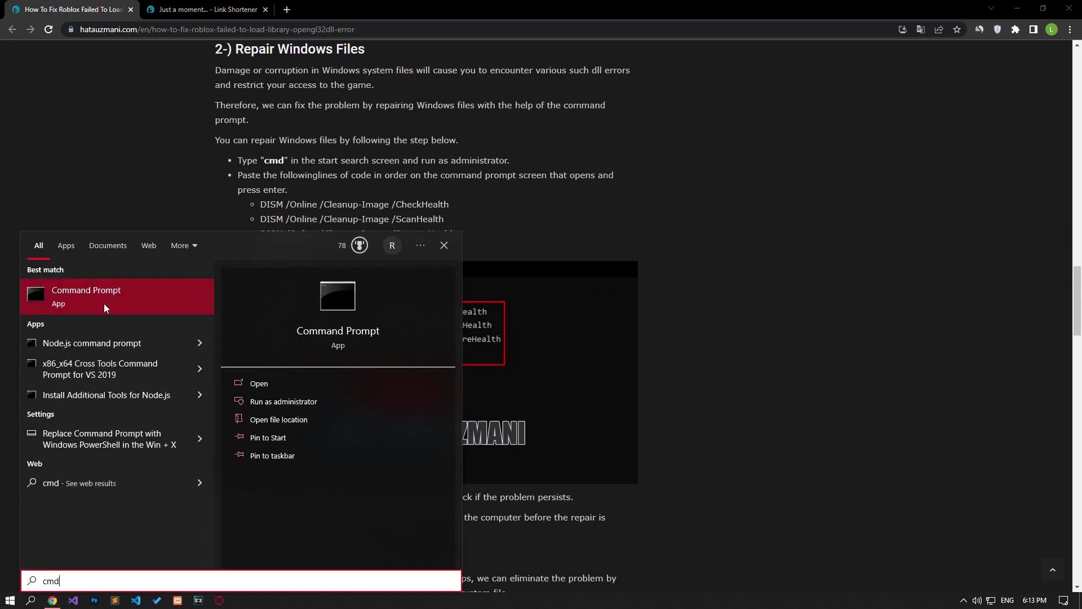
right_click(103, 303)
left_click(161, 316)
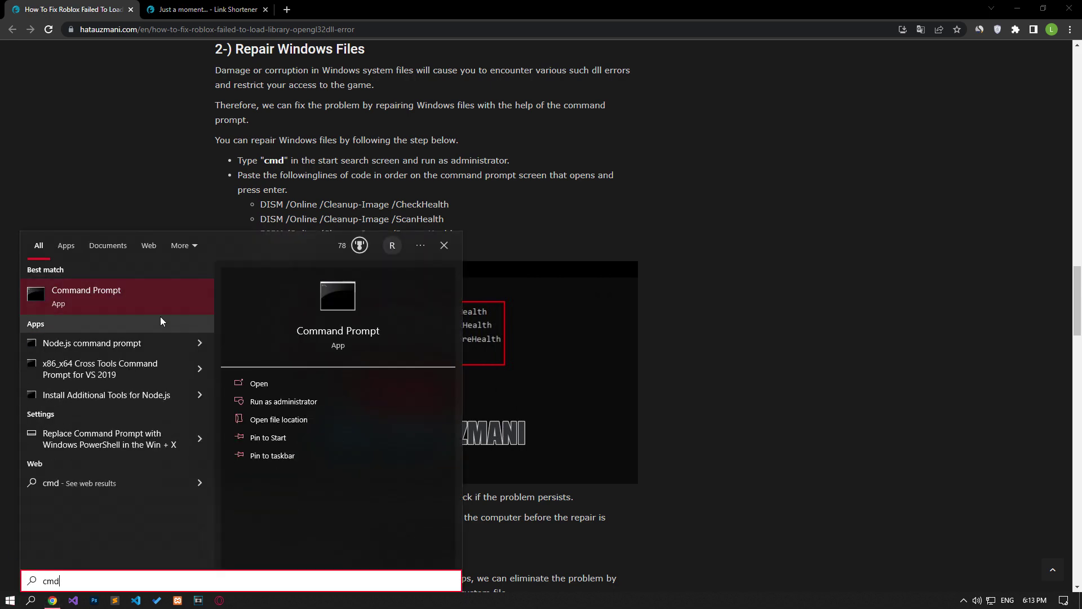
left_click_drag(186, 38, 497, 49)
Step: Copy the article's first DISM command into the administrator prompt, then clear it
left_click_drag(260, 204, 452, 204)
right_click(451, 209)
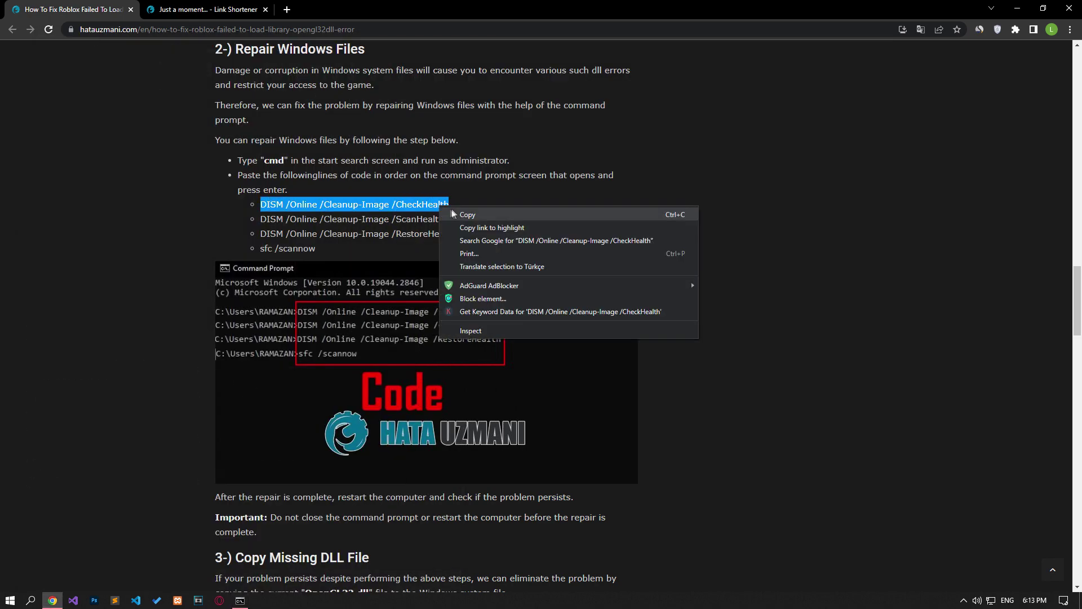
left_click(468, 215)
key("alt+Tab")
right_click(450, 208)
key("Escape")
Step: Copy the second and third DISM lines and sfc /scannow over to the prompt
left_click_drag(260, 219, 448, 228)
key("alt+Tab")
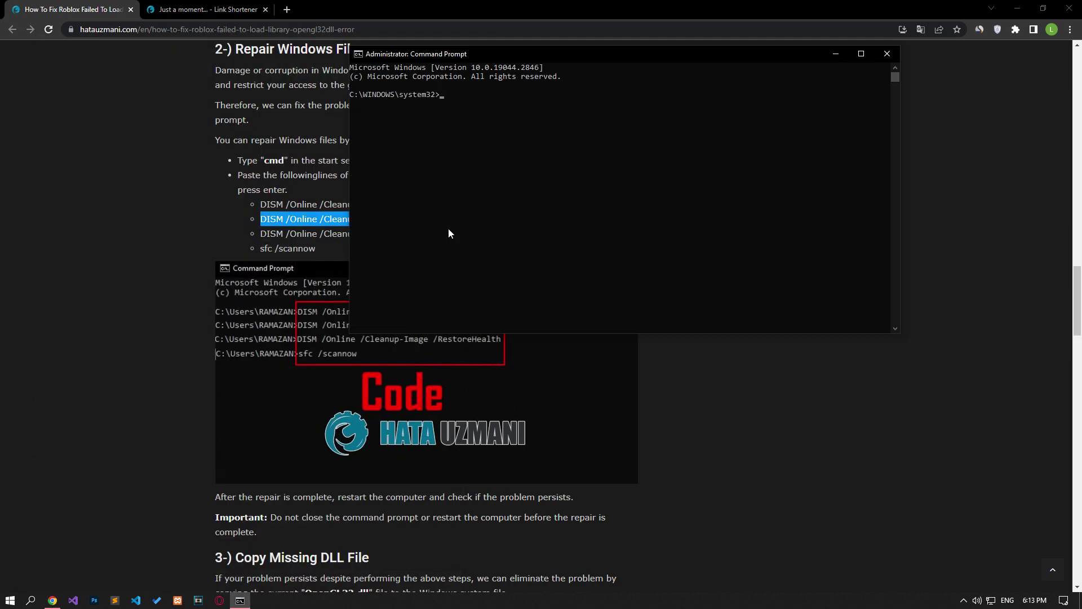
left_click_drag(260, 233, 468, 240)
key("alt+Tab")
right_click(467, 239)
key("Escape")
key("alt+Tab")
left_click_drag(260, 248, 315, 249)
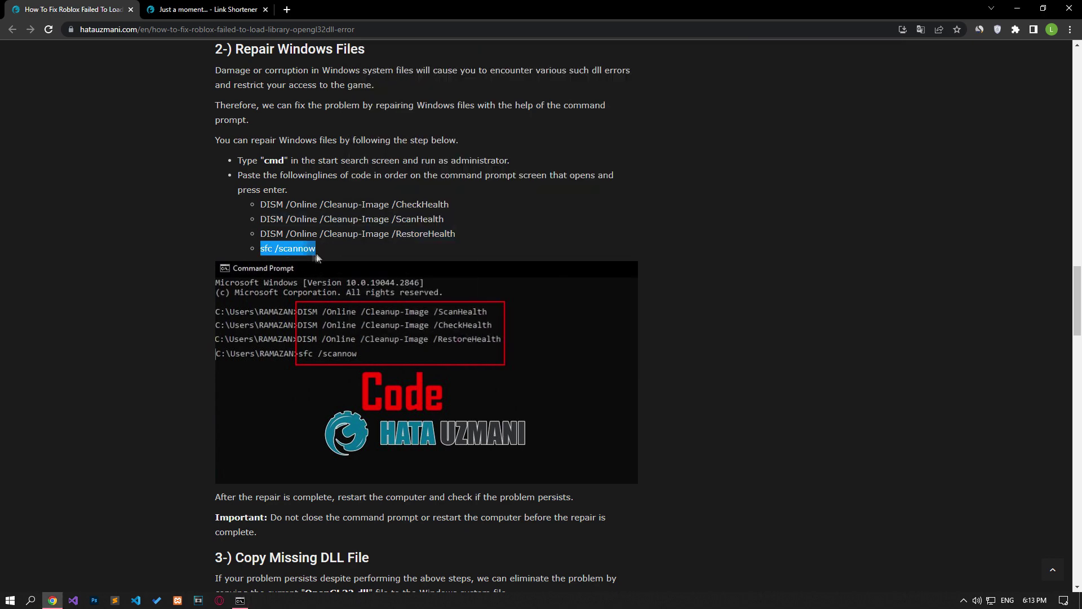
key("alt+Tab")
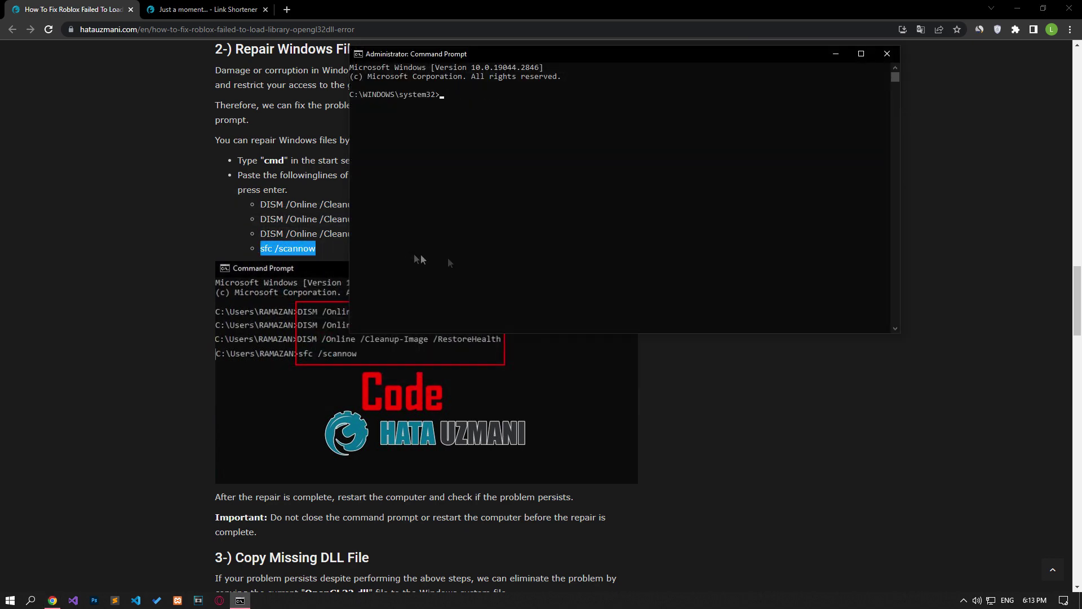
Step: Close Command Prompt and bring up the Start menu's power options for a restart
left_click(886, 54)
left_click(10, 599)
left_click(14, 579)
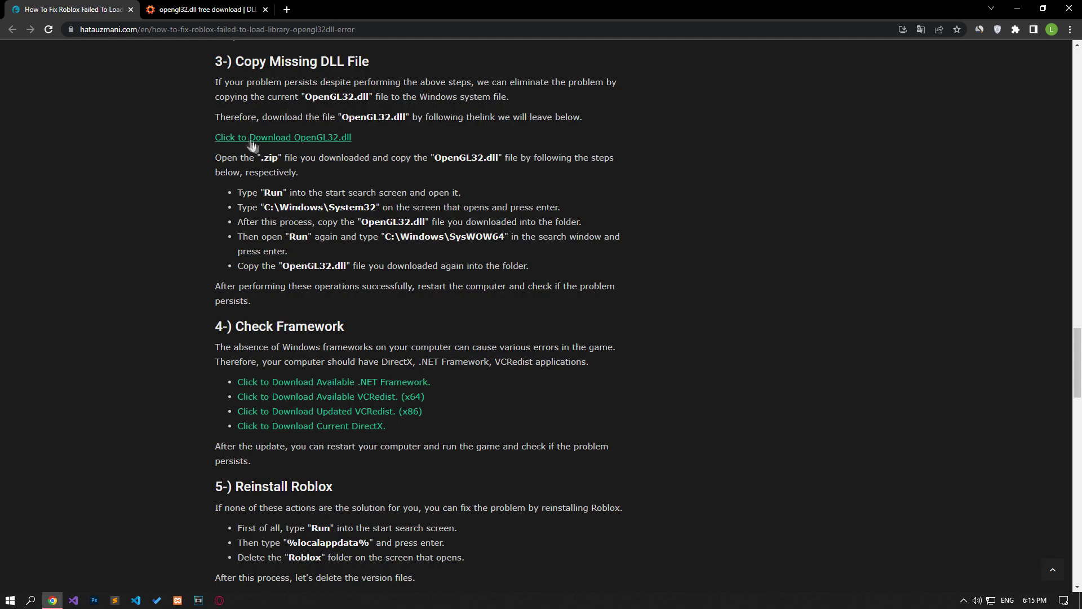
Step: Download opengl32.zip (version 10.0.17134.1) from DLL-Files.com, open it, and close that tab
left_click(208, 15)
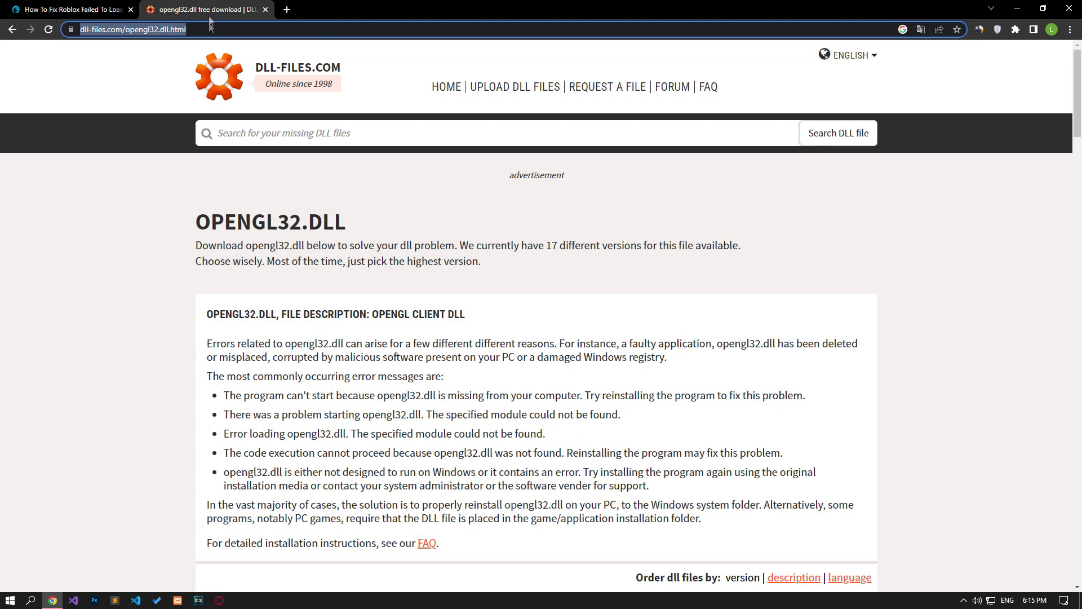
scroll(192, 272, "down", 3)
scroll(192, 272, "down", 3)
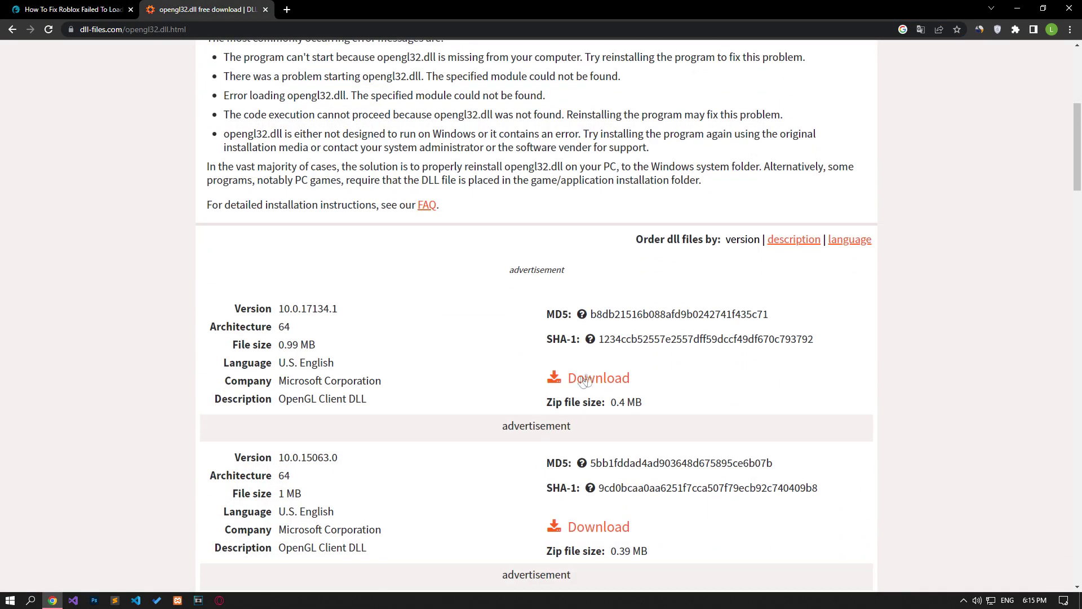
left_click(588, 380)
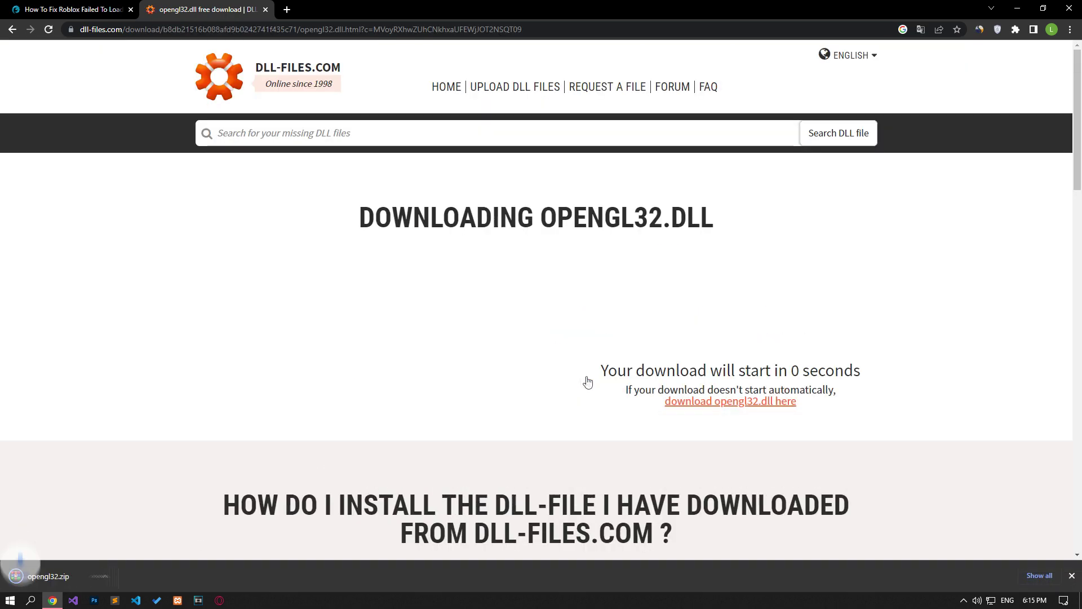
left_click(45, 576)
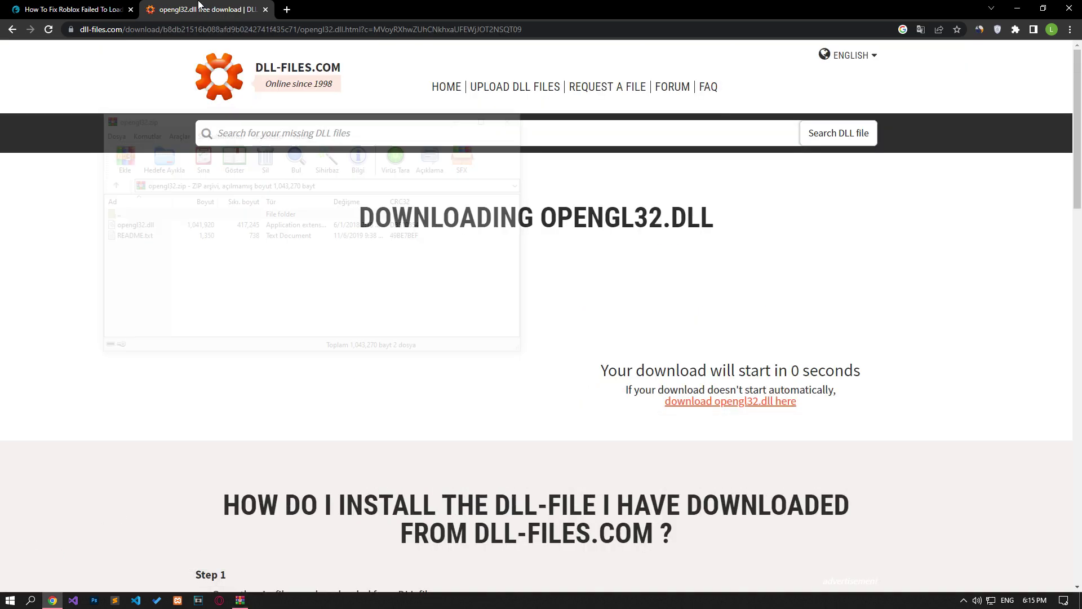
middle_click(201, 7)
Step: Copy the C:\Windows\System32 path from the article and open it via Run
left_click_drag(265, 207, 376, 207)
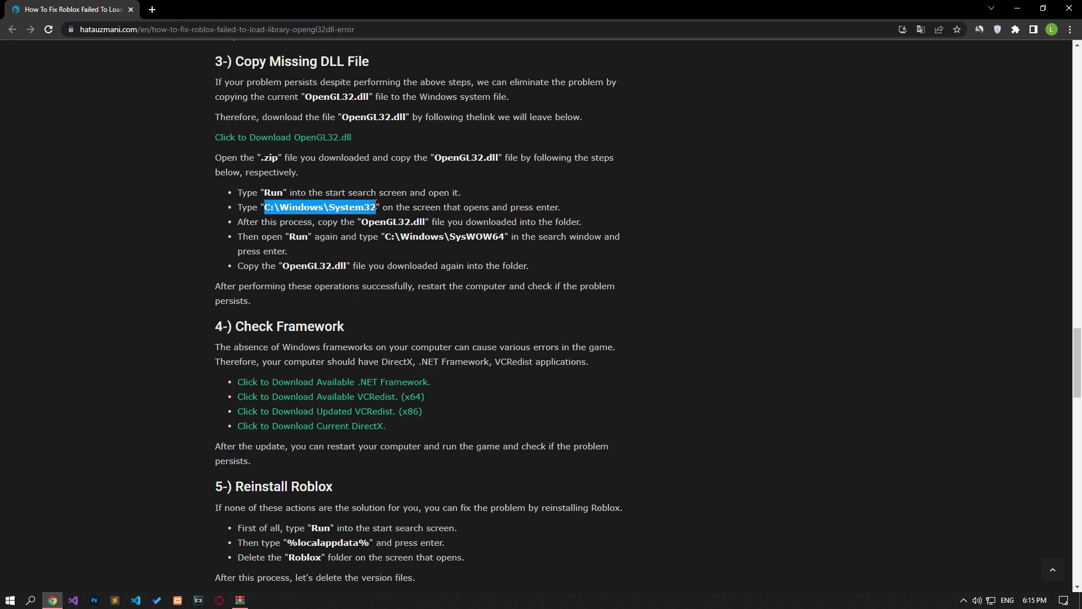
right_click(376, 207)
left_click(397, 213)
left_click(11, 599)
type("run")
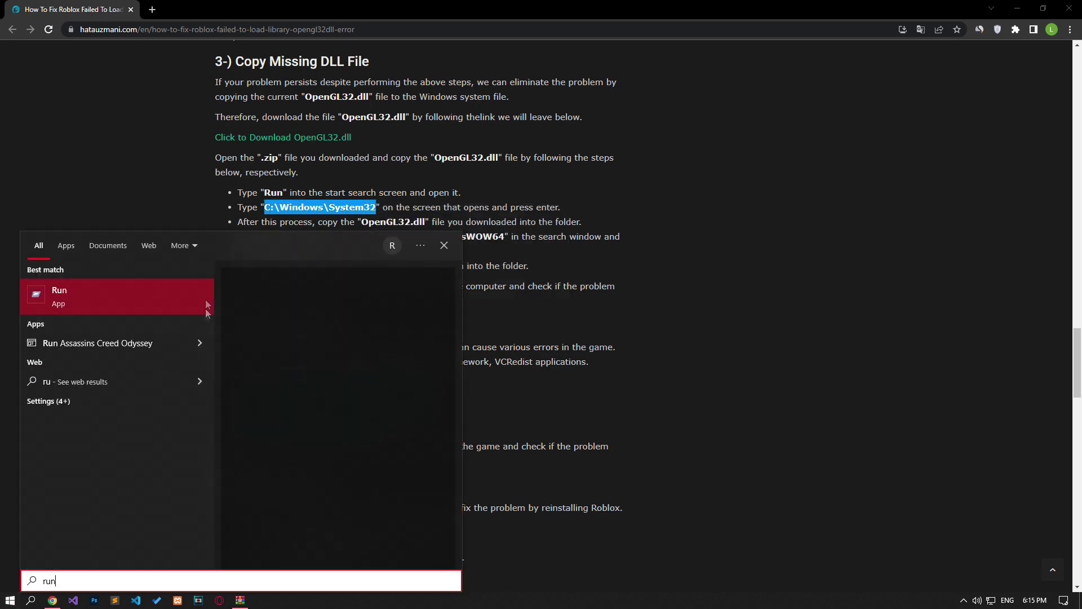
key("Return")
right_click(107, 534)
left_click(135, 428)
left_click(94, 567)
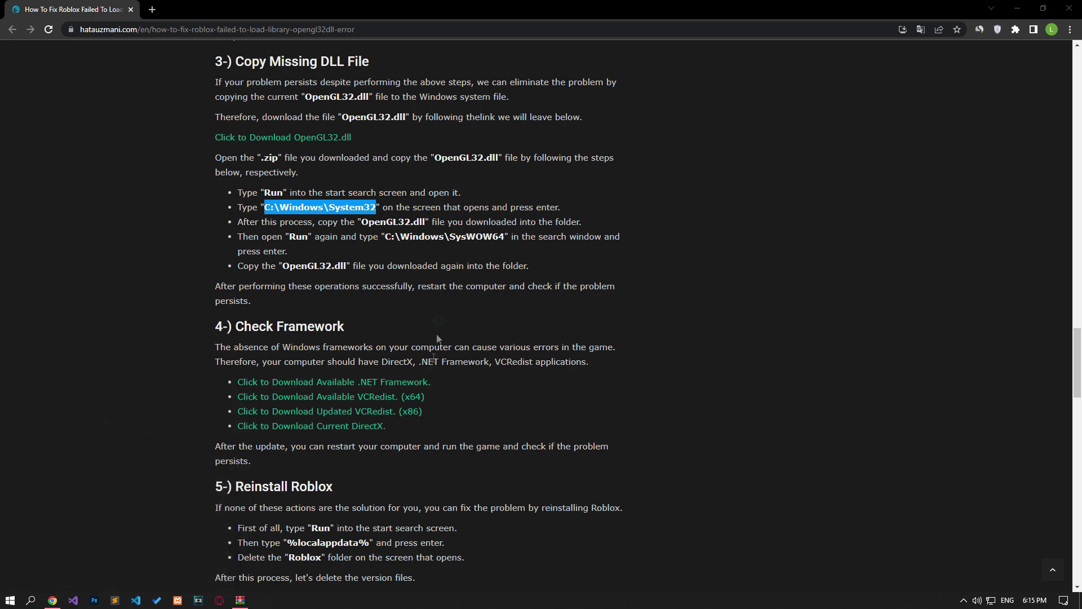
Step: Try replacing opengl32.dll in System32 from the zip, then cancel the access-denied copy
left_click(240, 600)
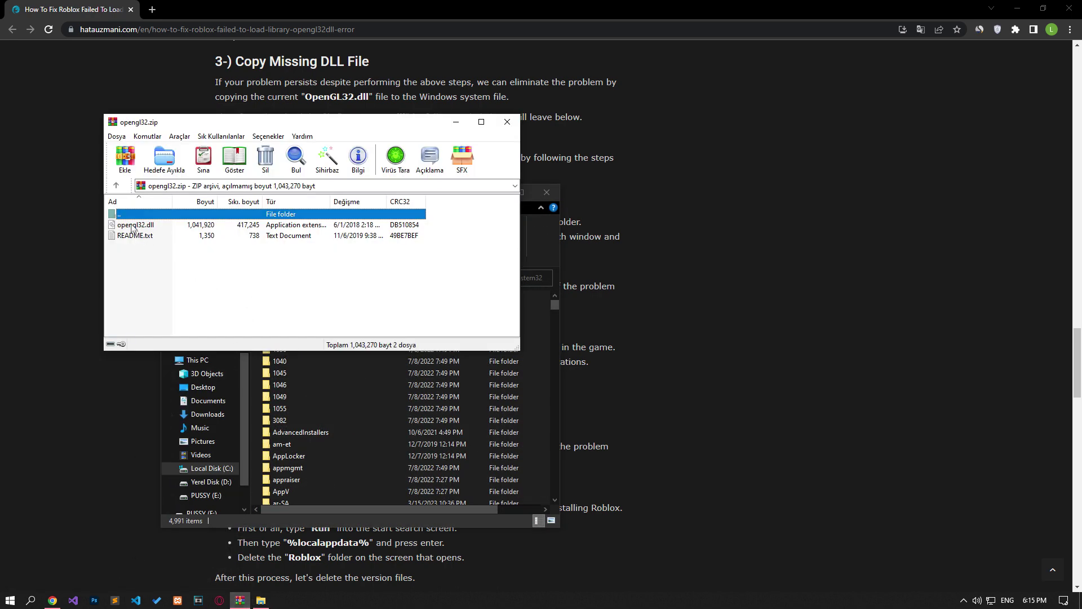
left_click_drag(136, 225, 253, 395)
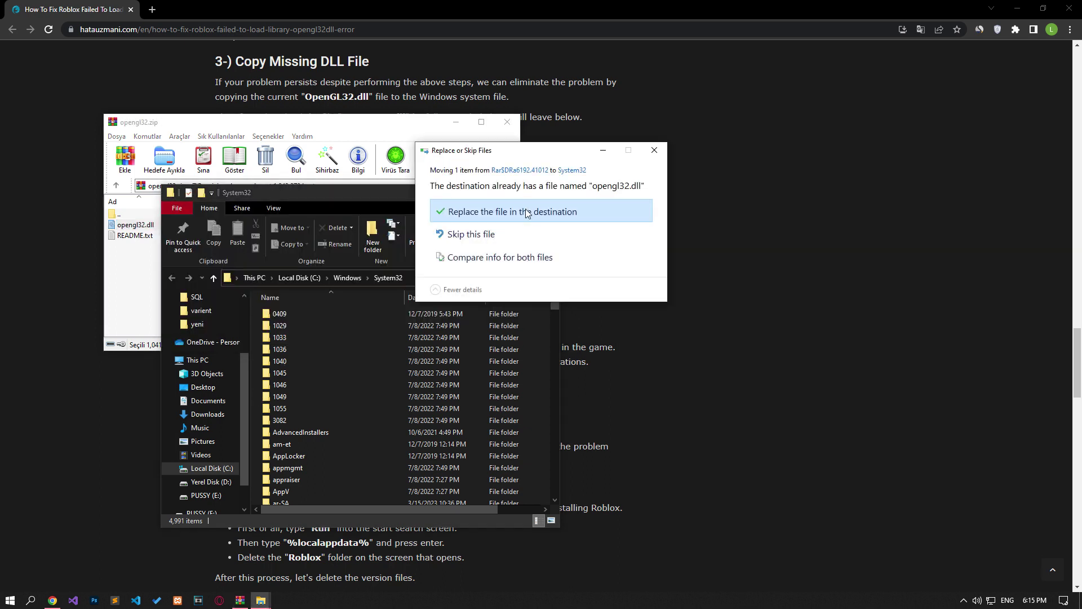
left_click(529, 209)
left_click(517, 226)
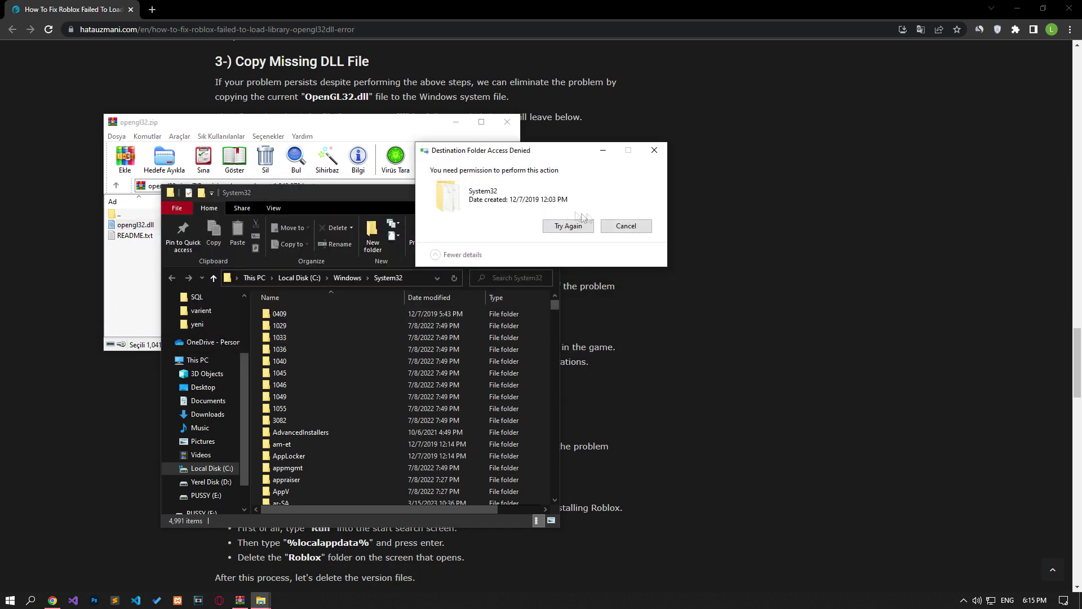
left_click(625, 226)
Step: Try replacing opengl32.dll in C:\Windows\SysWOW64, then abandon it after access is denied
left_click(344, 278)
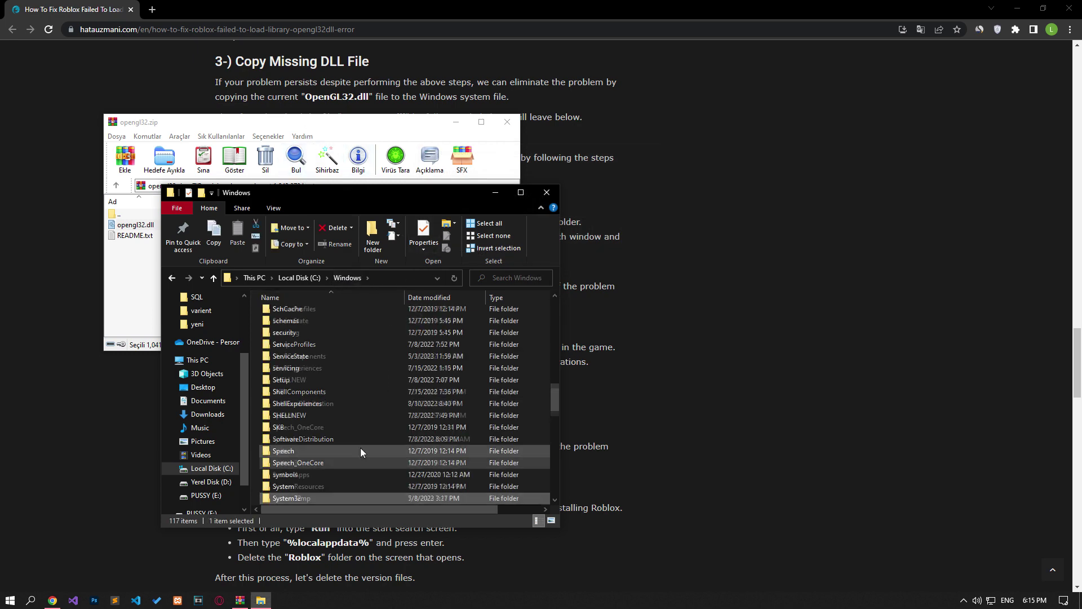
left_click(307, 474)
double_click(319, 473)
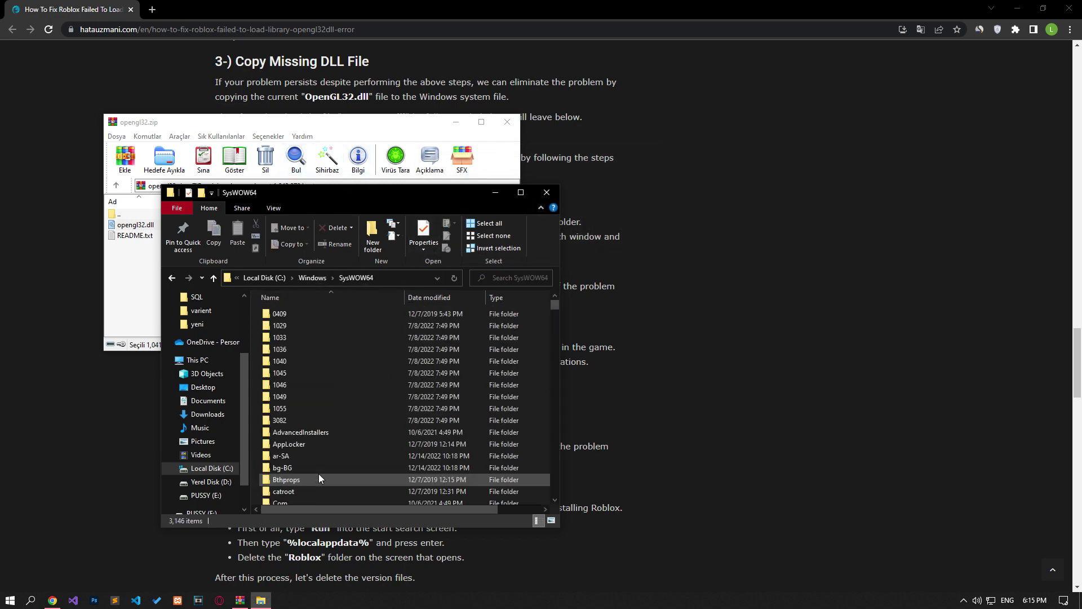
left_click_drag(135, 224, 253, 408)
left_click(738, 141)
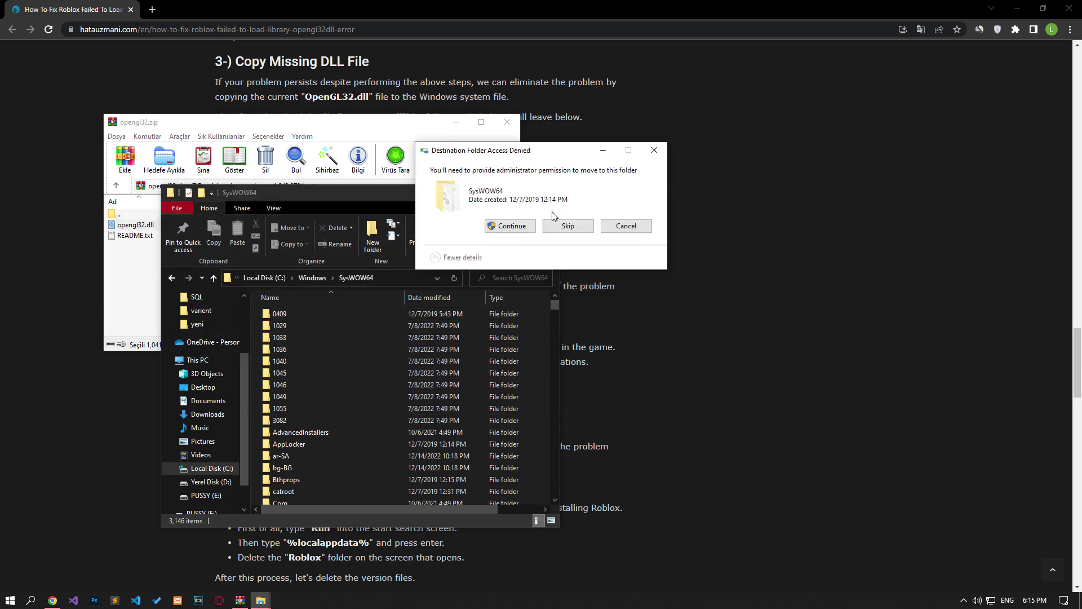
left_click(520, 226)
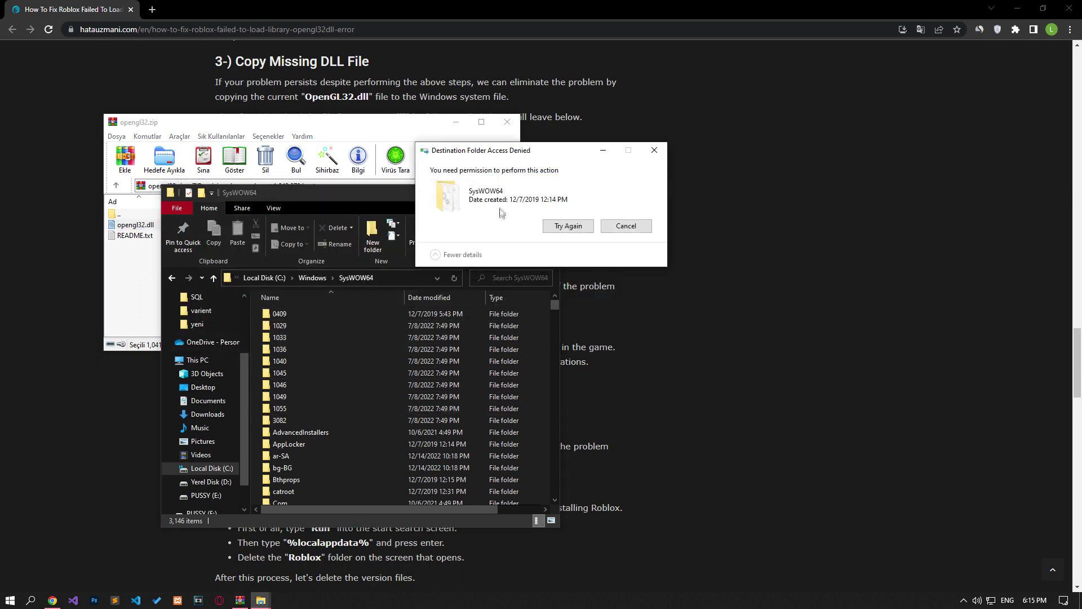
left_click(630, 226)
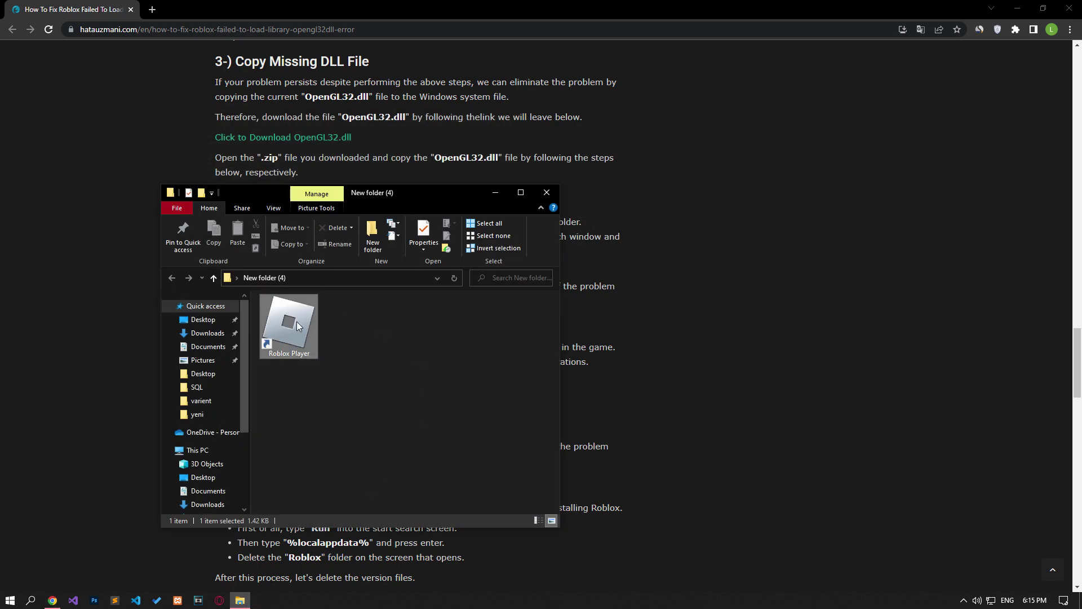
Step: Copy opengl32.dll into the Roblox Player shortcut's version folder and close the zip archive
left_click(294, 320)
right_click(298, 319)
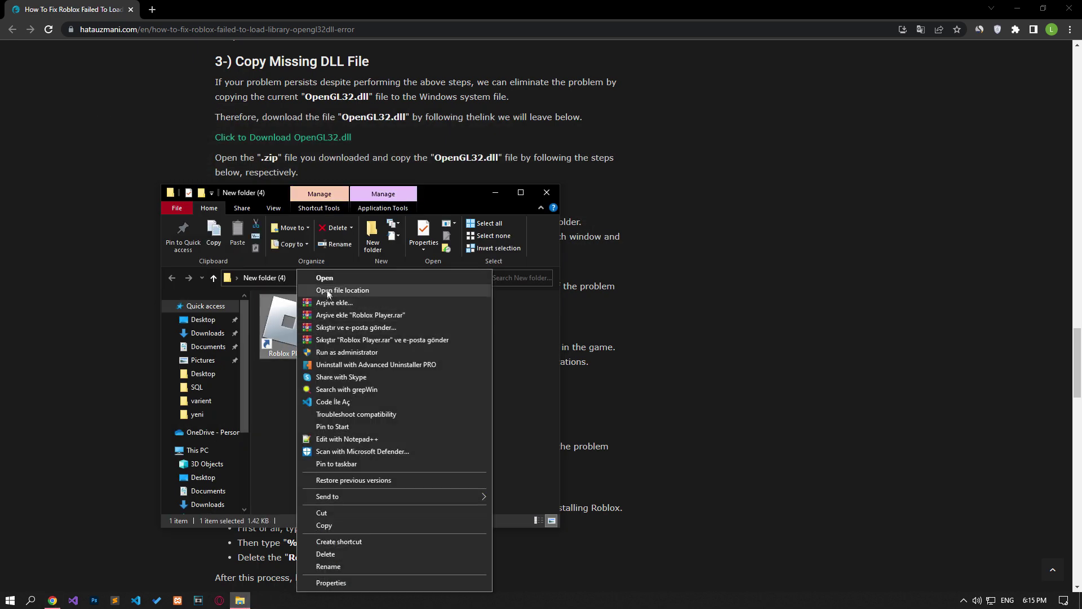
left_click(340, 290)
left_click_drag(373, 209, 456, 181)
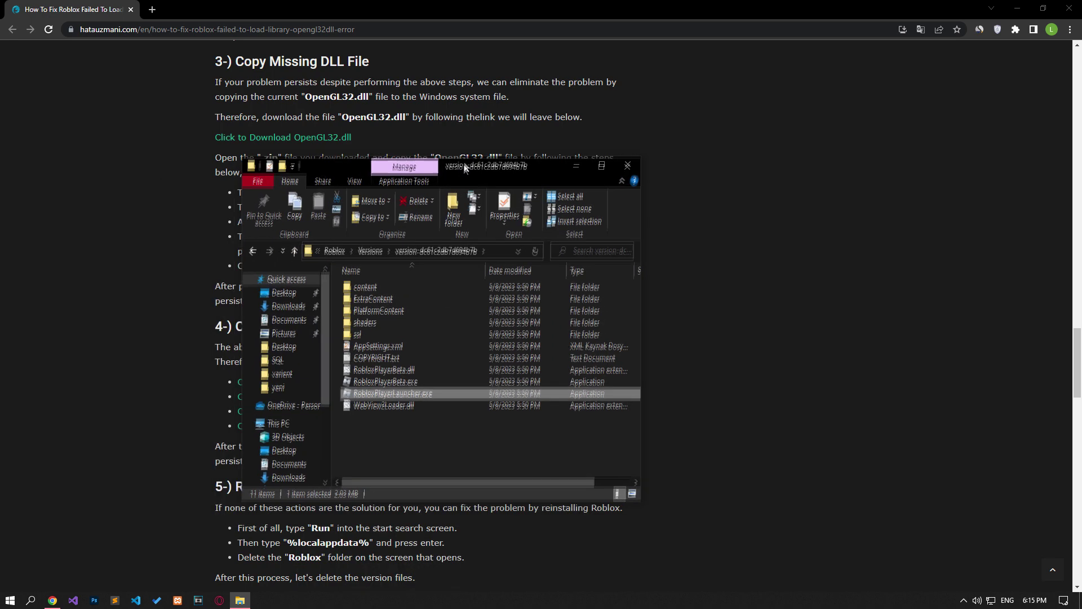
left_click_drag(153, 221, 380, 436)
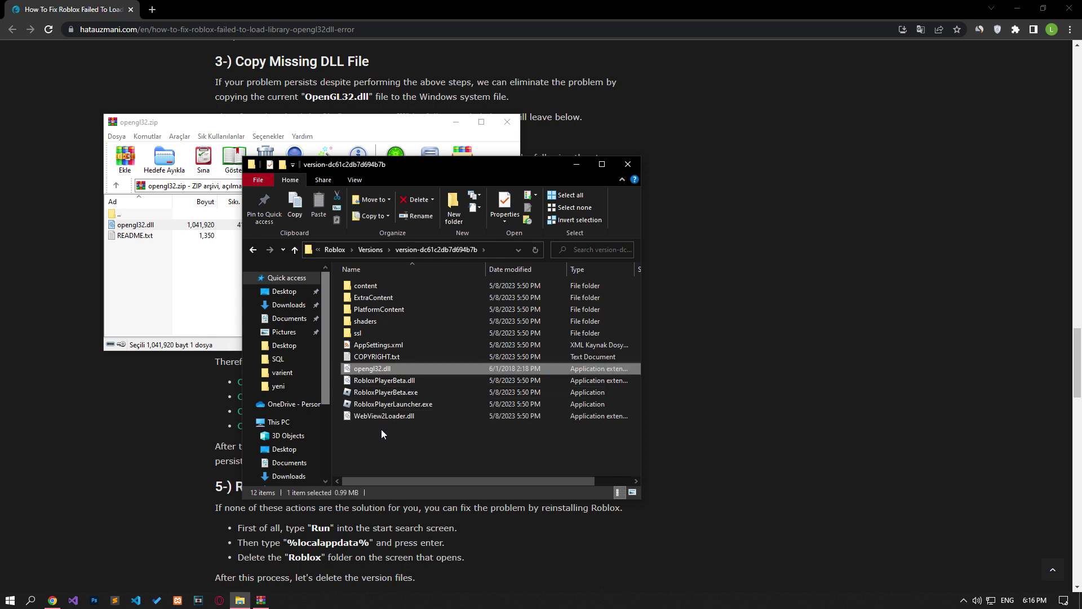
left_click(513, 128)
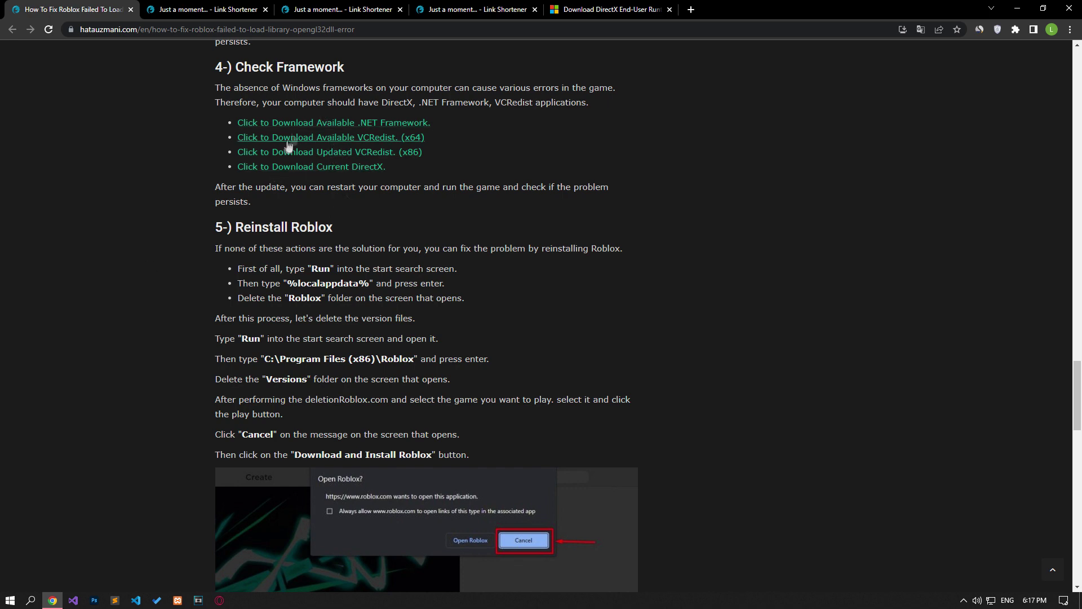
Step: Continue past two link-shortener pages to start the .NET Framework and vc_redist.x86 downloads
left_click(204, 8)
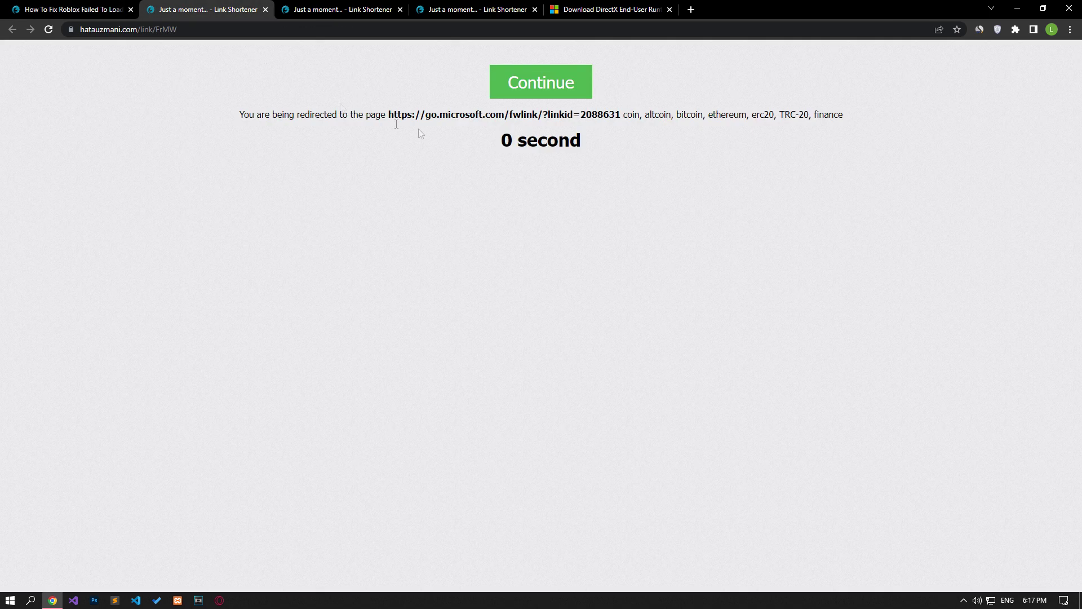
left_click(522, 87)
left_click(332, 8)
left_click(541, 90)
Step: Pass the last shortener page and keep the .NET, VC++ x64/x86 and DirectX downloads
left_click(435, 9)
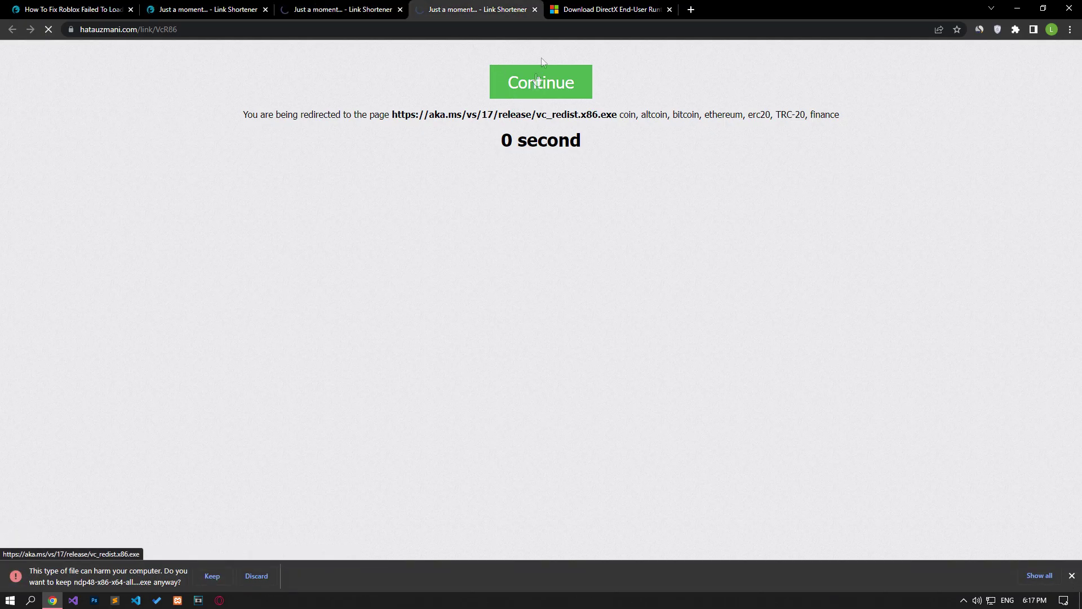
left_click(543, 85)
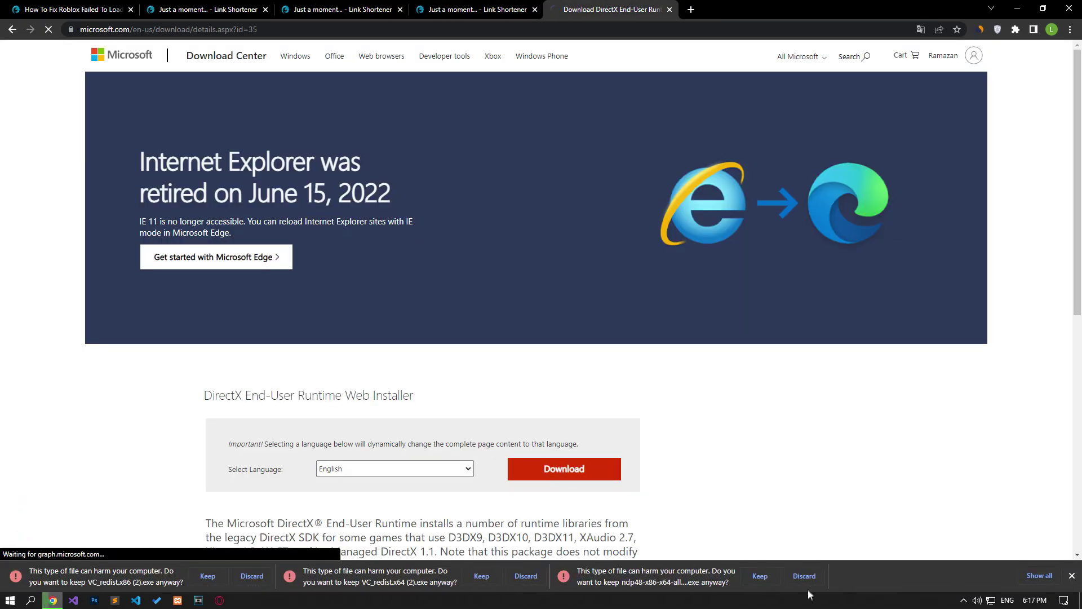
left_click(760, 575)
left_click(481, 575)
left_click(208, 575)
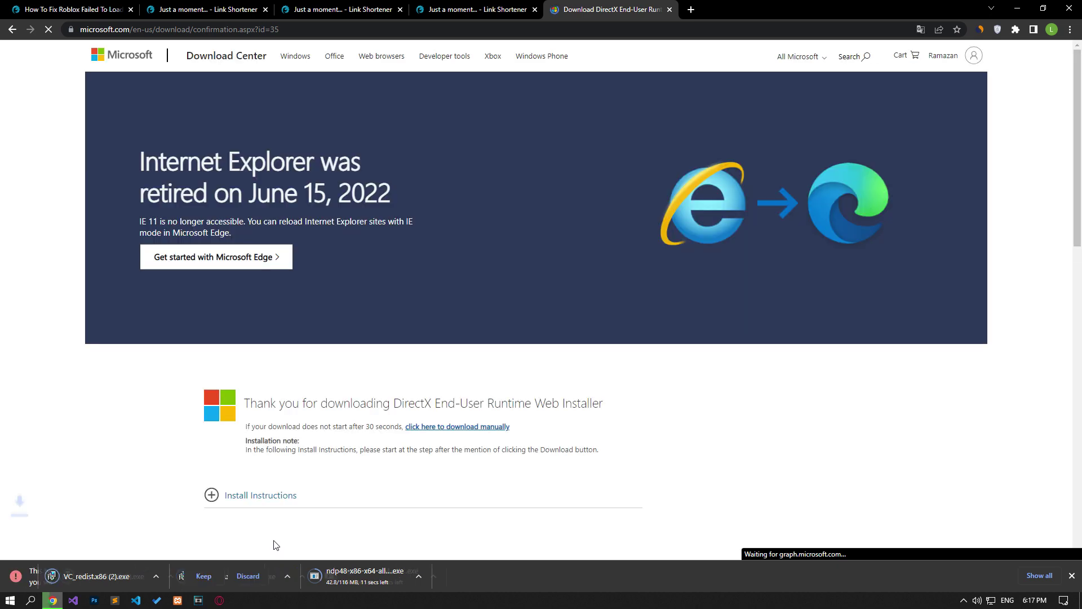
left_click(199, 578)
Step: Run DirectX web setup, accept the license, decline Bing Bar, and finish
left_click(59, 572)
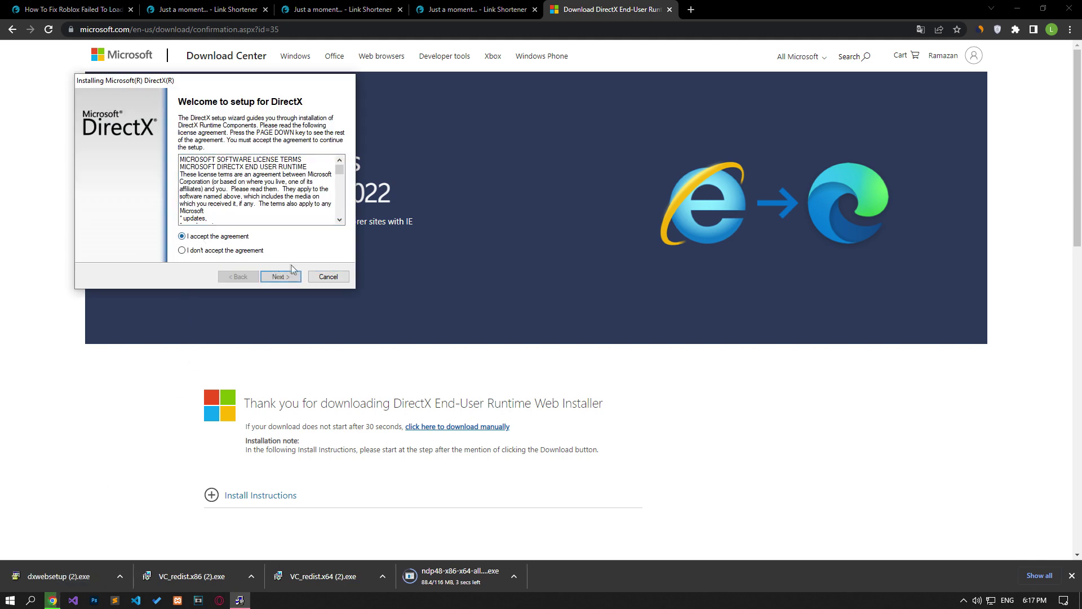
left_click(291, 276)
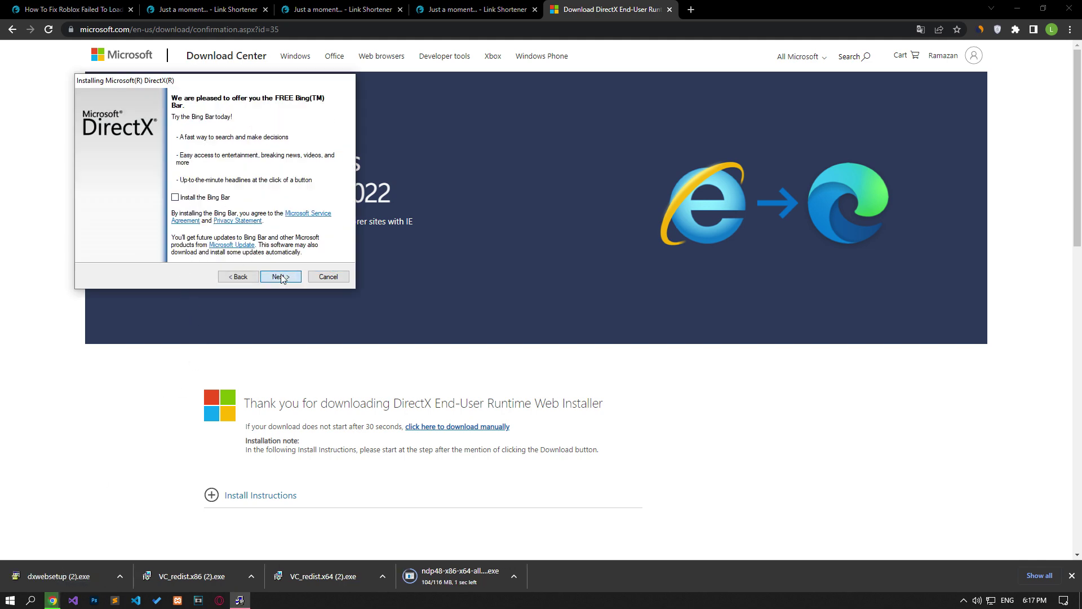
left_click(280, 275)
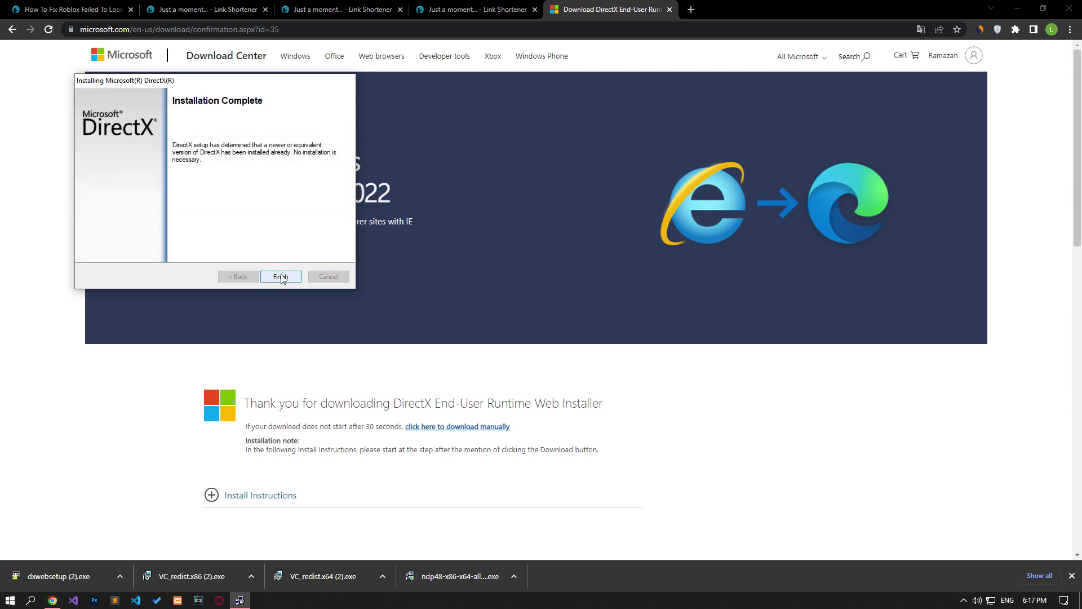
left_click(281, 277)
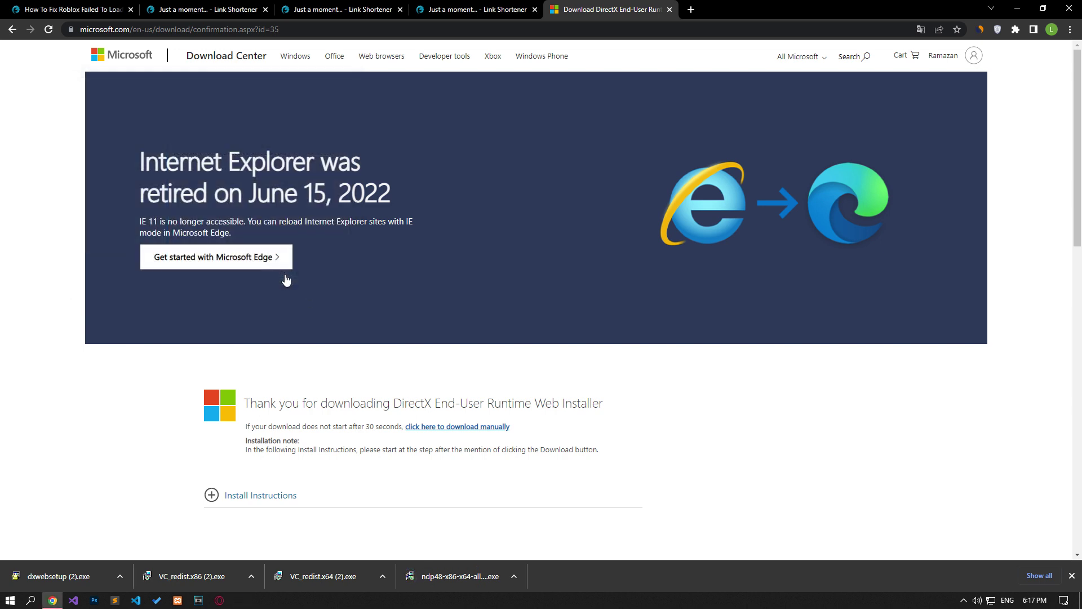
Step: Launch the VC++ x86 redistributable setup and exit it
left_click(208, 569)
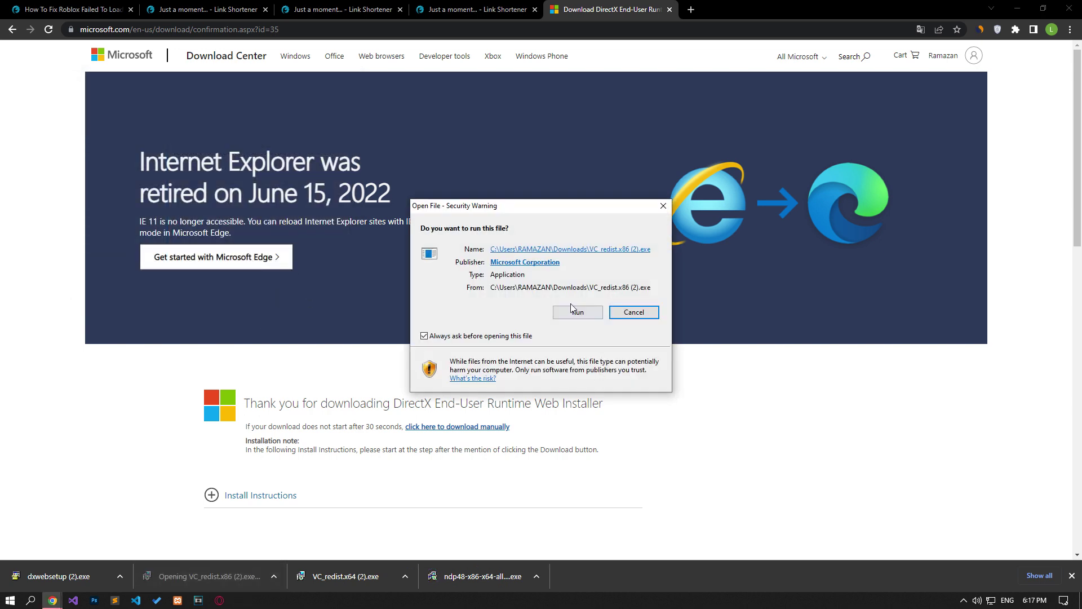
left_click(571, 310)
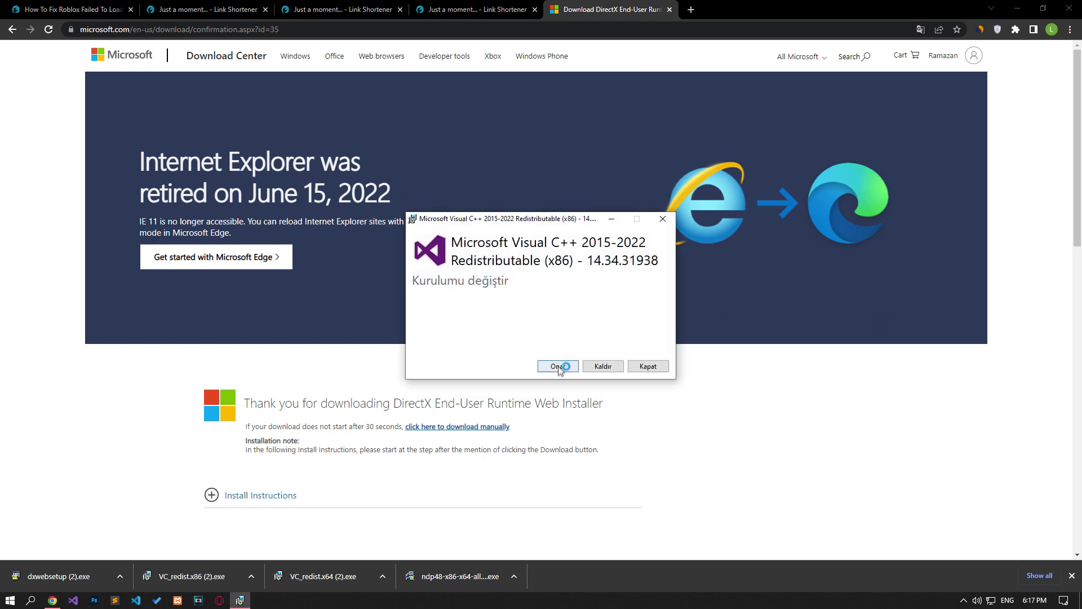
left_click(648, 367)
left_click(571, 339)
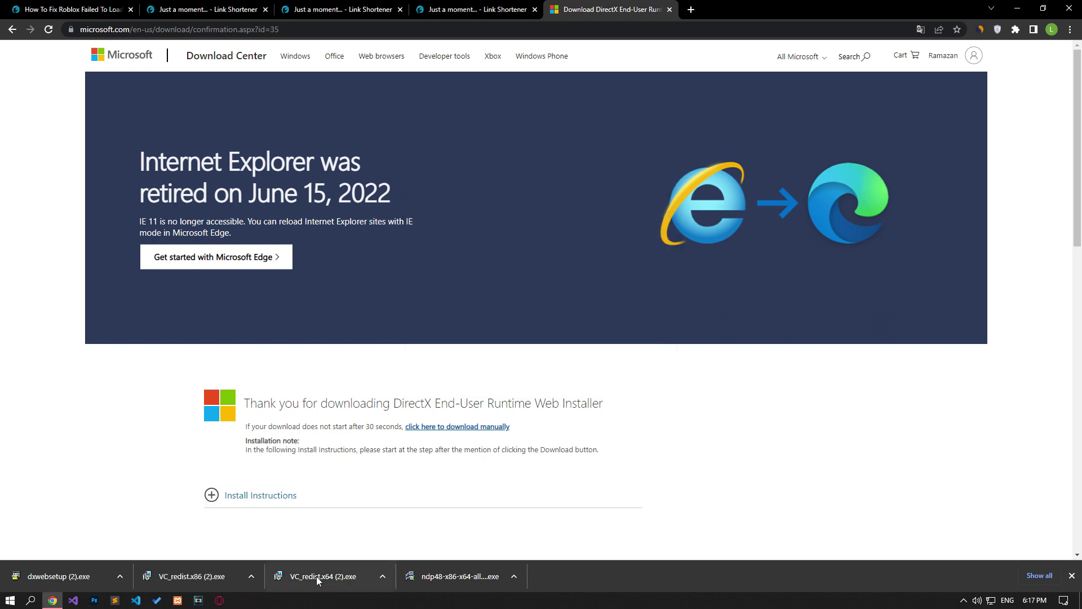
Step: Exit the VC++ x64 setup, then run the .NET installer, which reports 4.8 already installed
left_click(316, 576)
left_click(575, 311)
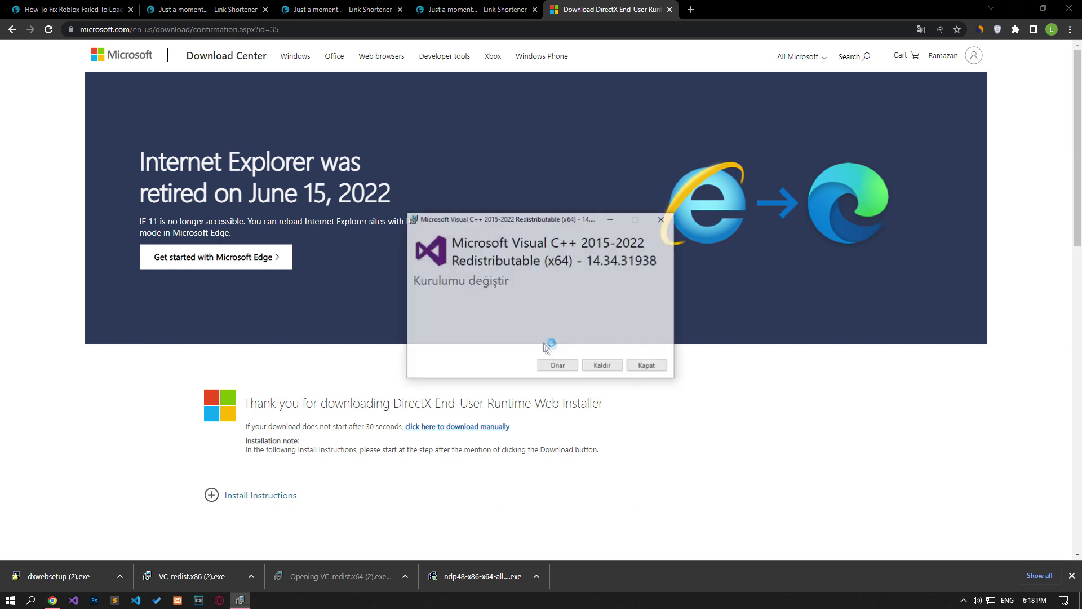
left_click(648, 366)
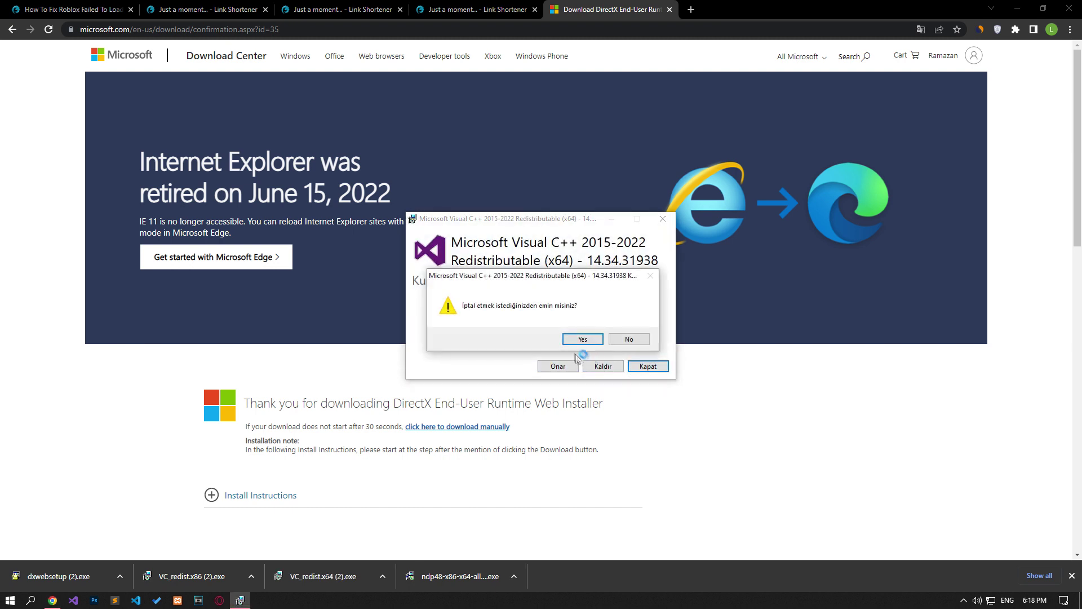
left_click(572, 340)
left_click(458, 576)
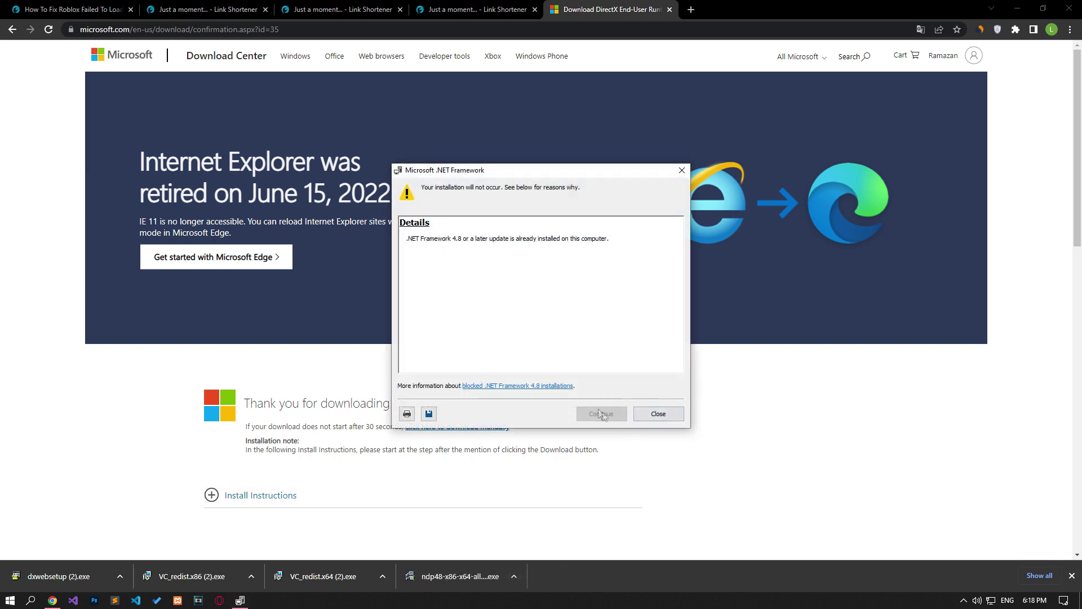
left_click(660, 415)
Step: Bring up the power options, then search for and launch the Run app
left_click(10, 599)
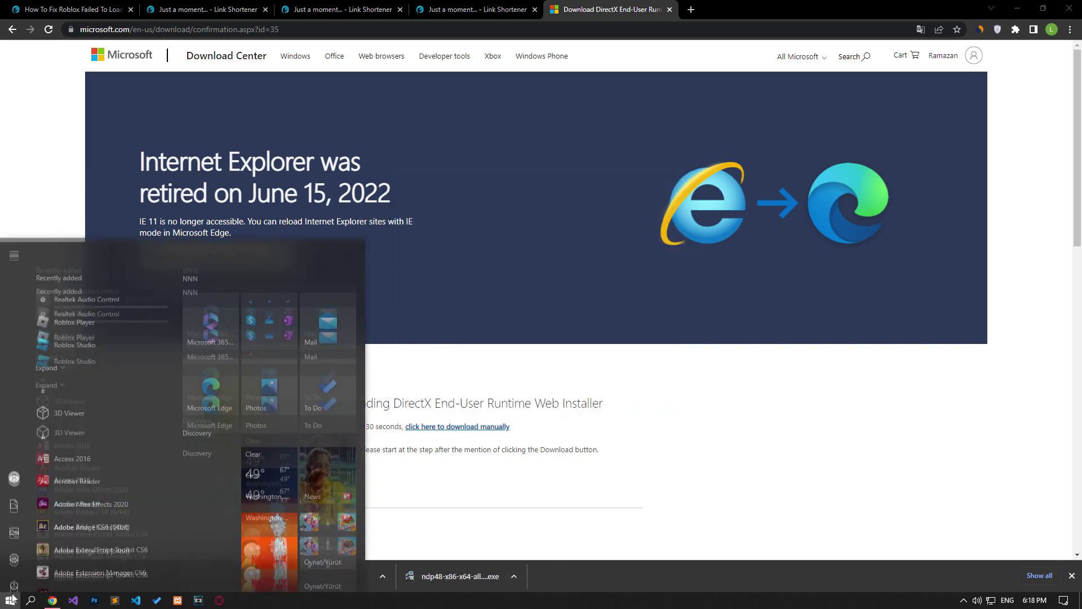
left_click(14, 578)
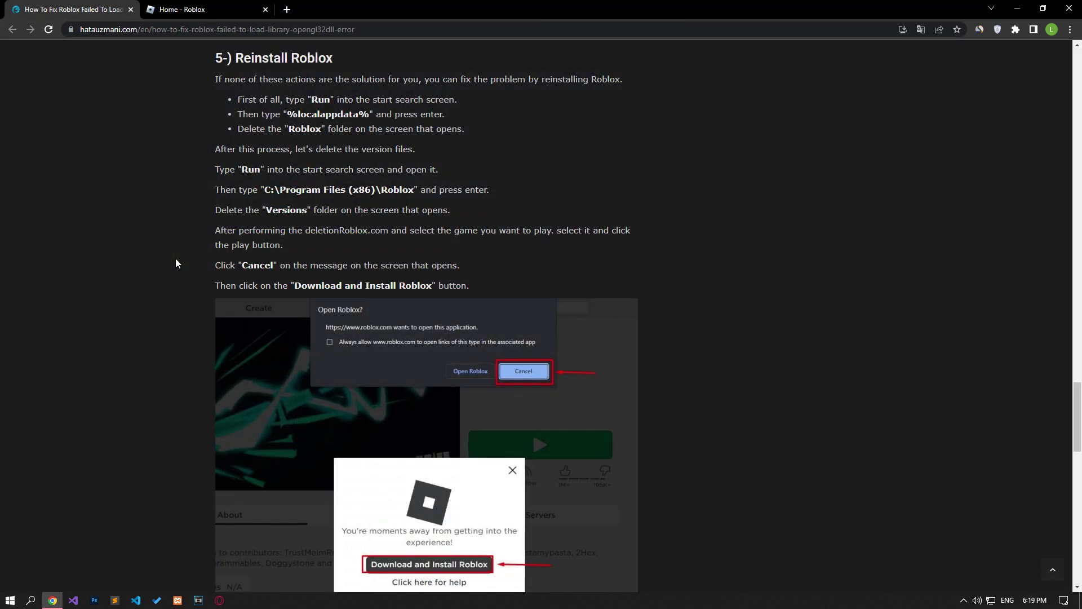
left_click(11, 600)
type("run")
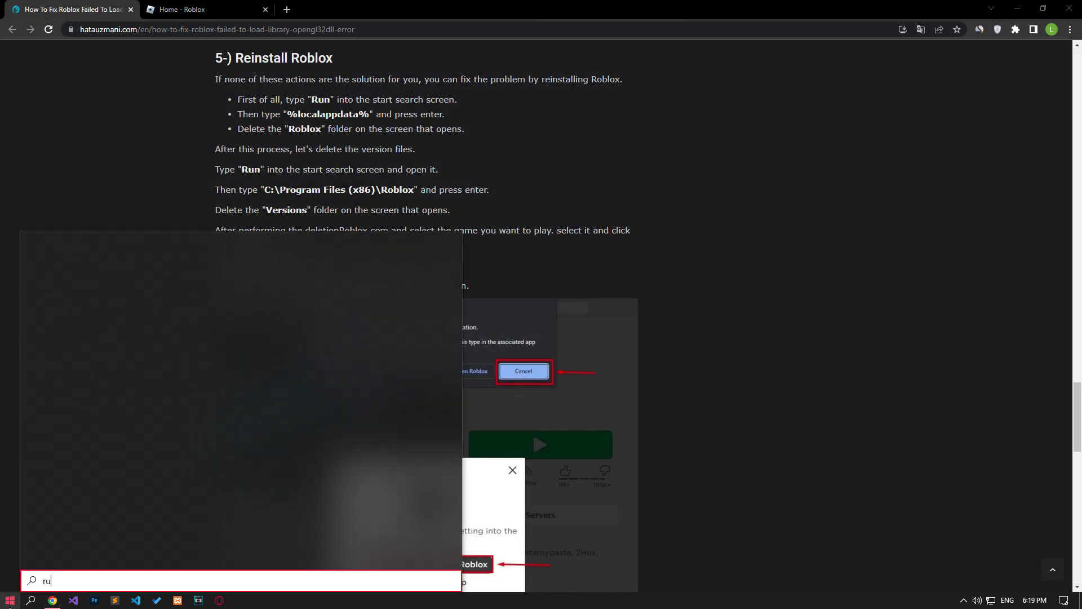
left_click(160, 311)
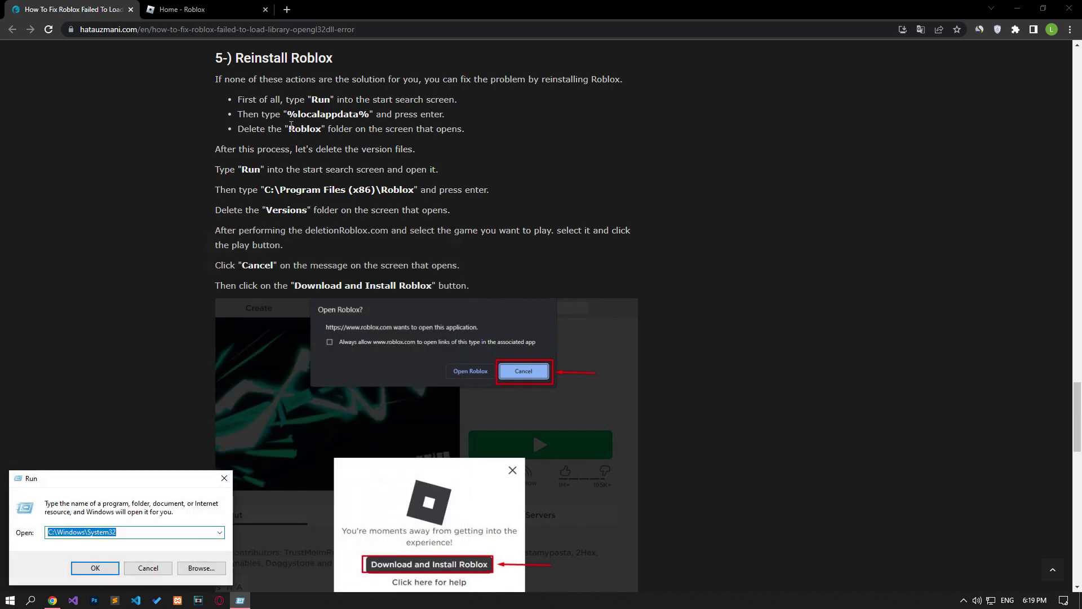
Step: Copy %localappdata% from the article into Run and go to that location
left_click_drag(287, 114, 325, 115)
right_click(363, 115)
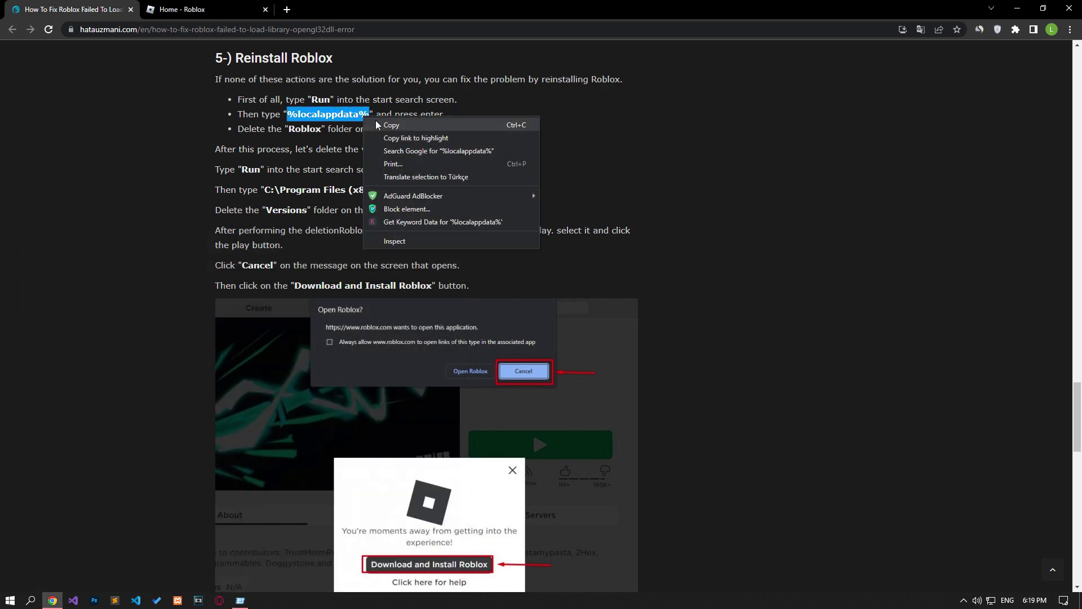
left_click(389, 125)
left_click(240, 600)
right_click(119, 534)
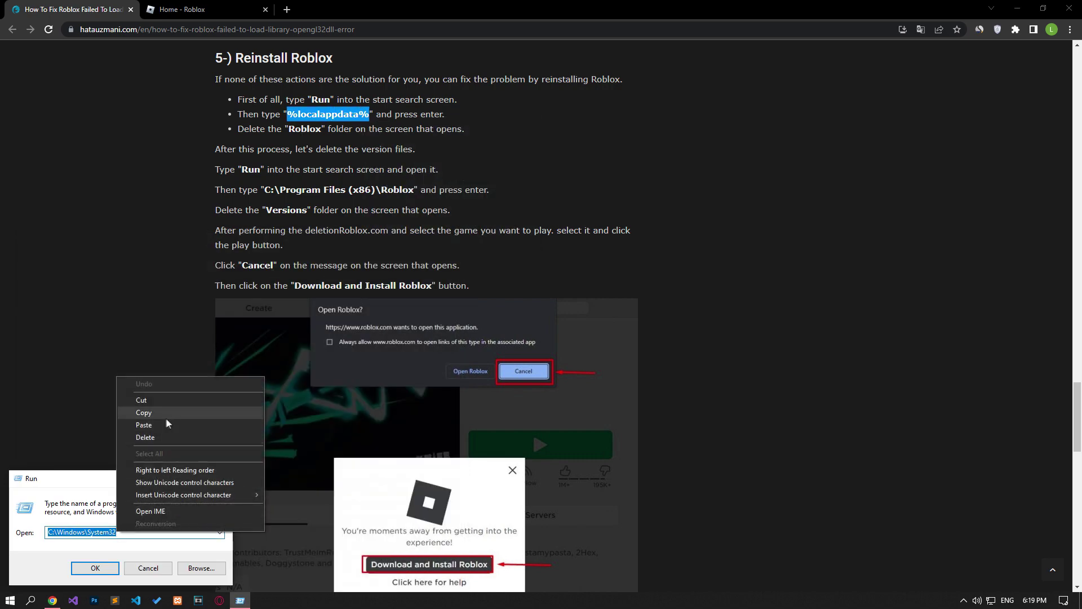
left_click(144, 424)
left_click(94, 569)
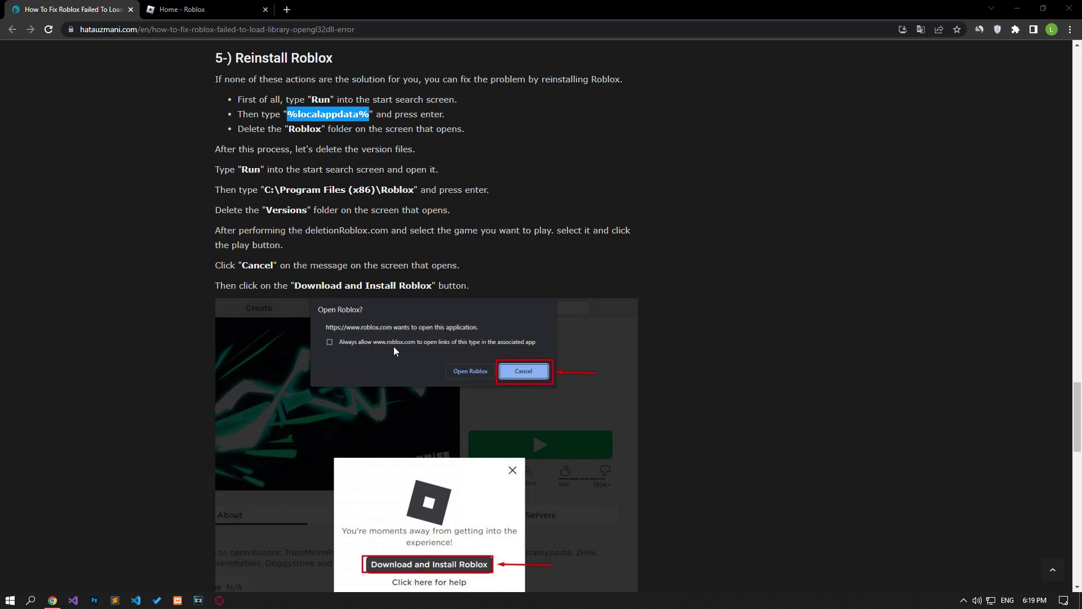
Step: Delete the Roblox folder in AppData\Local, close File Explorer and return to Chrome
scroll(393, 346, "down", 15)
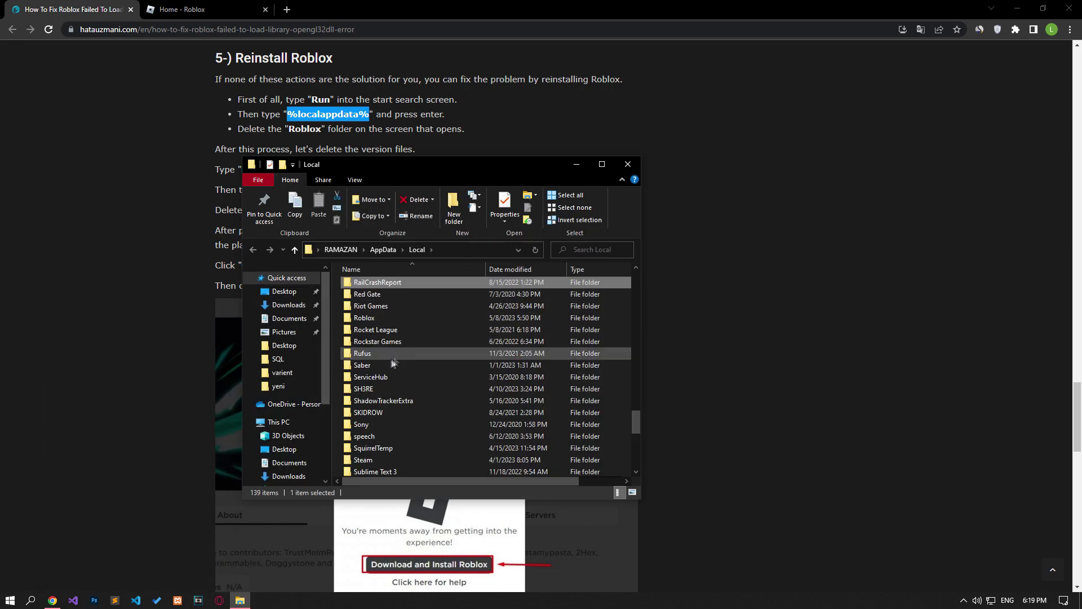
double_click(380, 318)
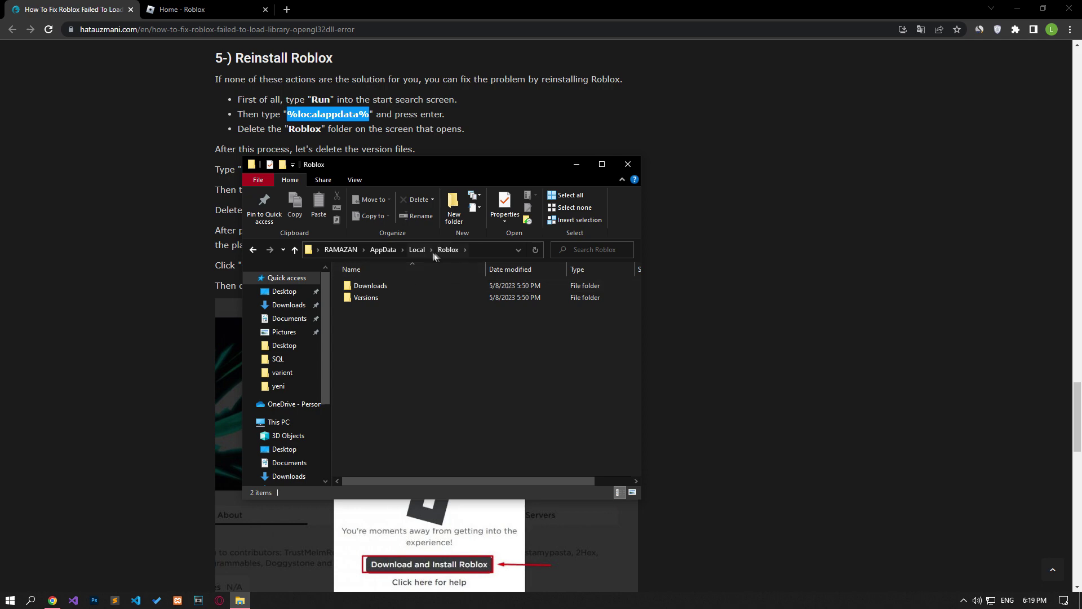
left_click(417, 250)
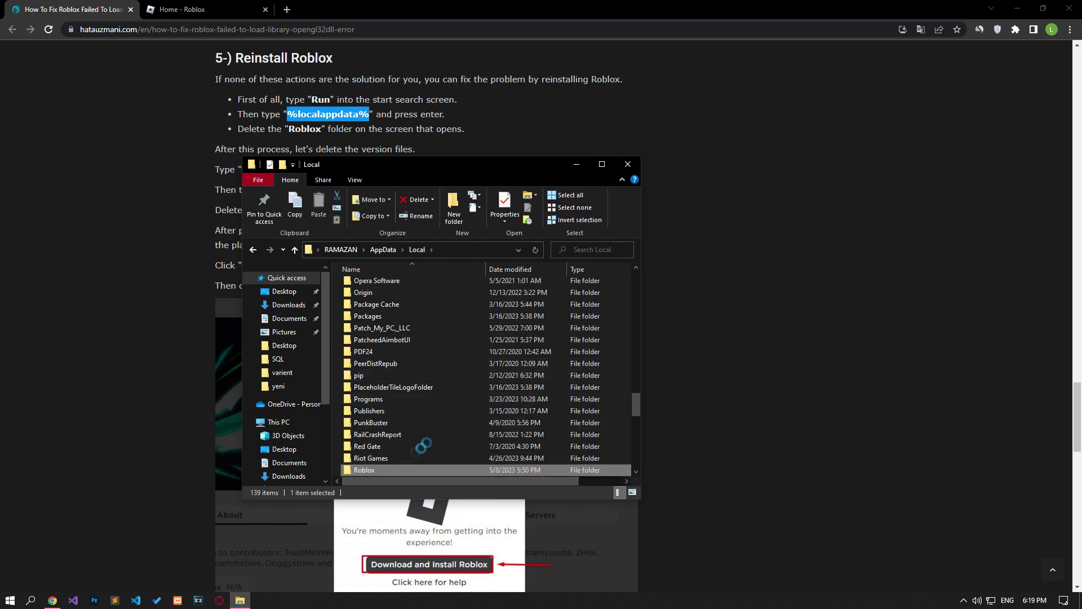
right_click(390, 468)
left_click(425, 432)
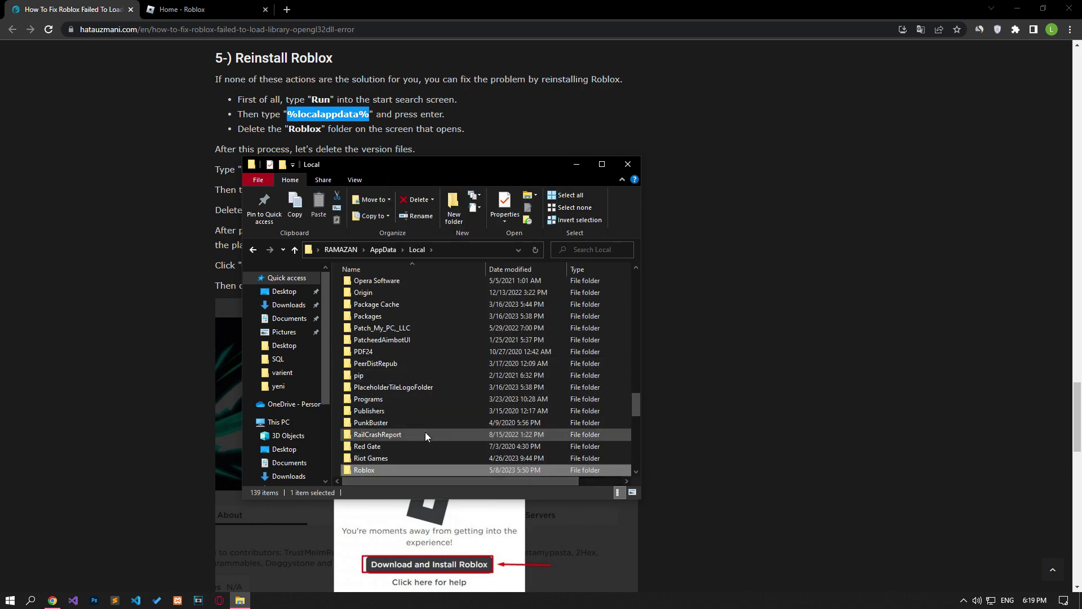
left_click(627, 164)
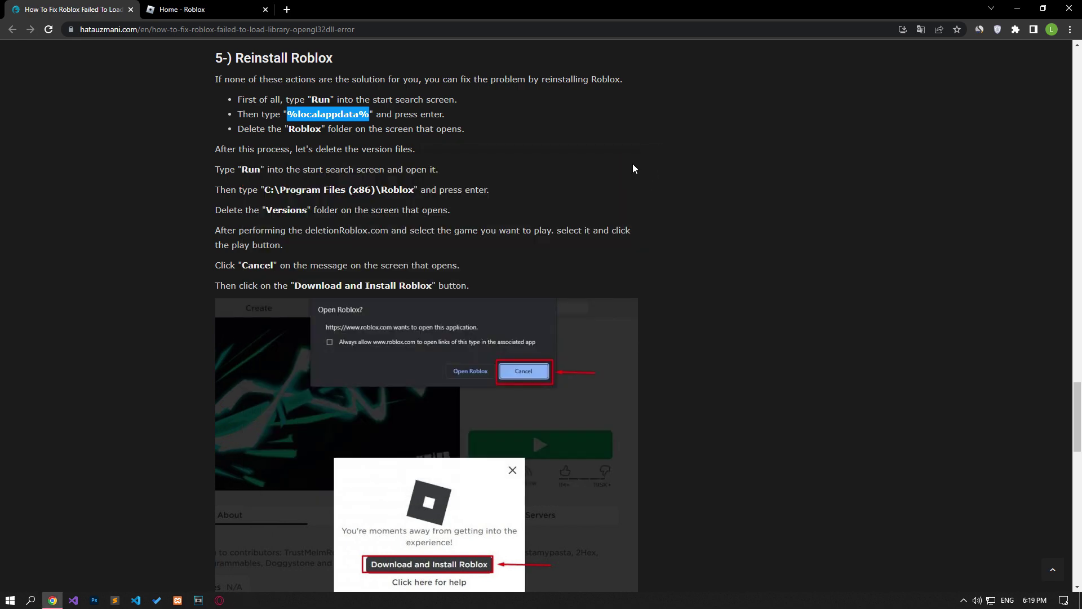
left_click(210, 16)
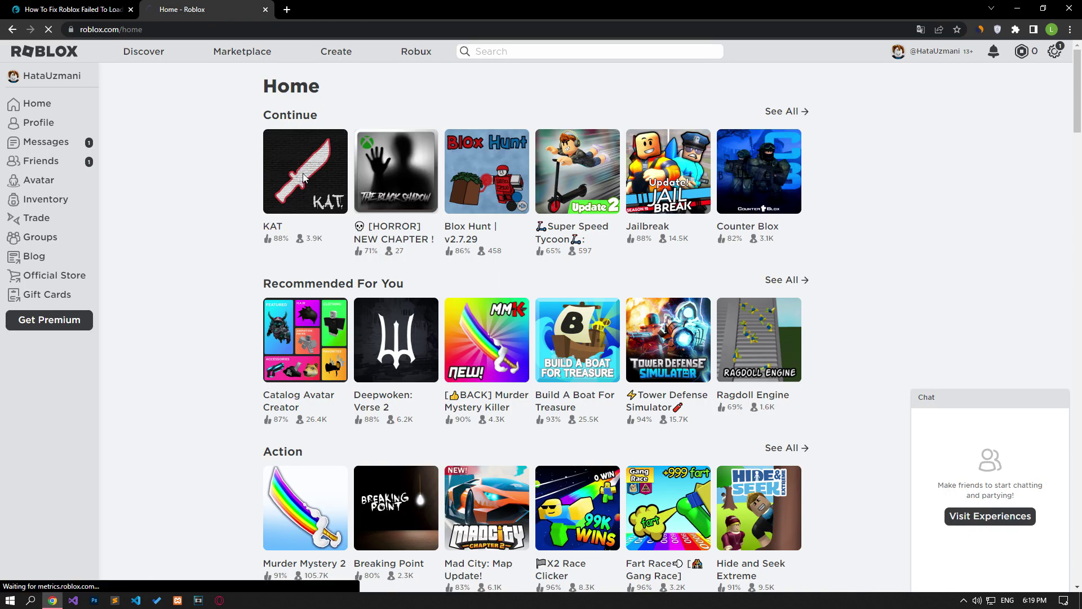
Step: Play KAT, download the RobloxPlayerLauncher installer and allow it to run
left_click(303, 178)
left_click(692, 220)
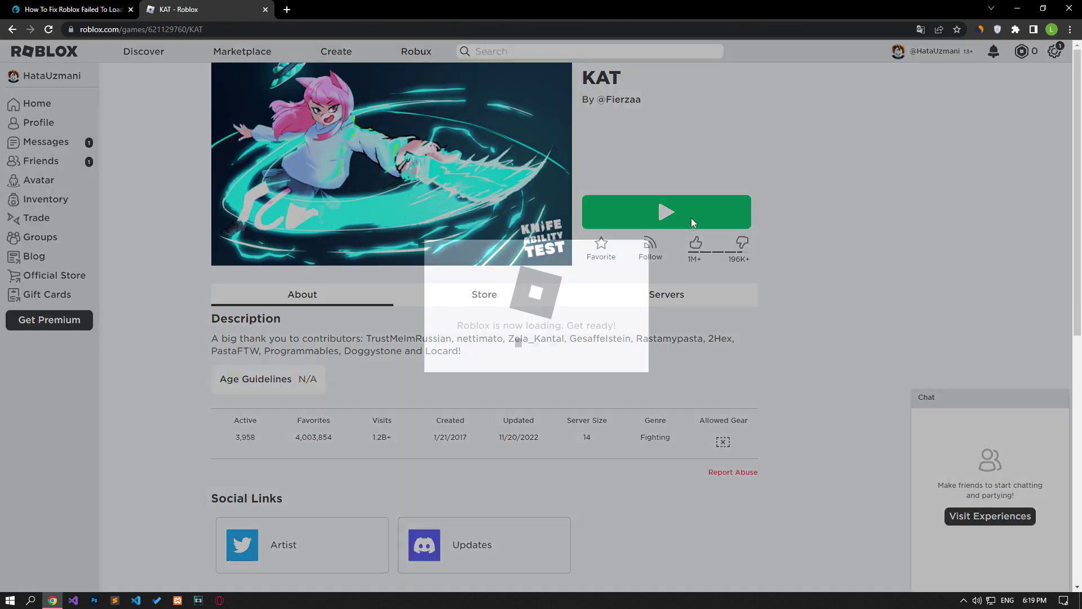
left_click(652, 120)
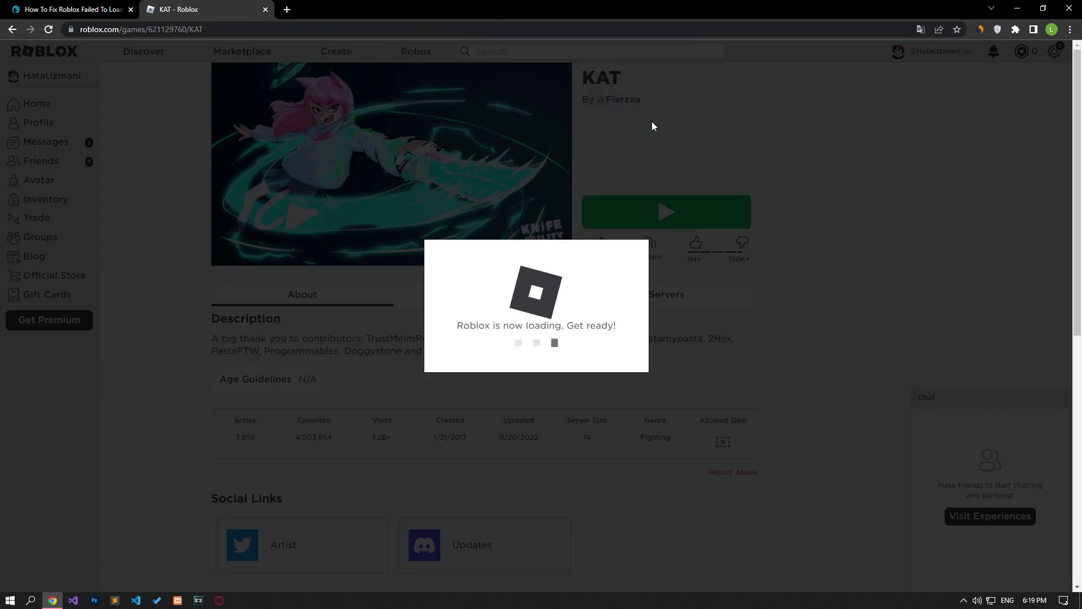
left_click(533, 358)
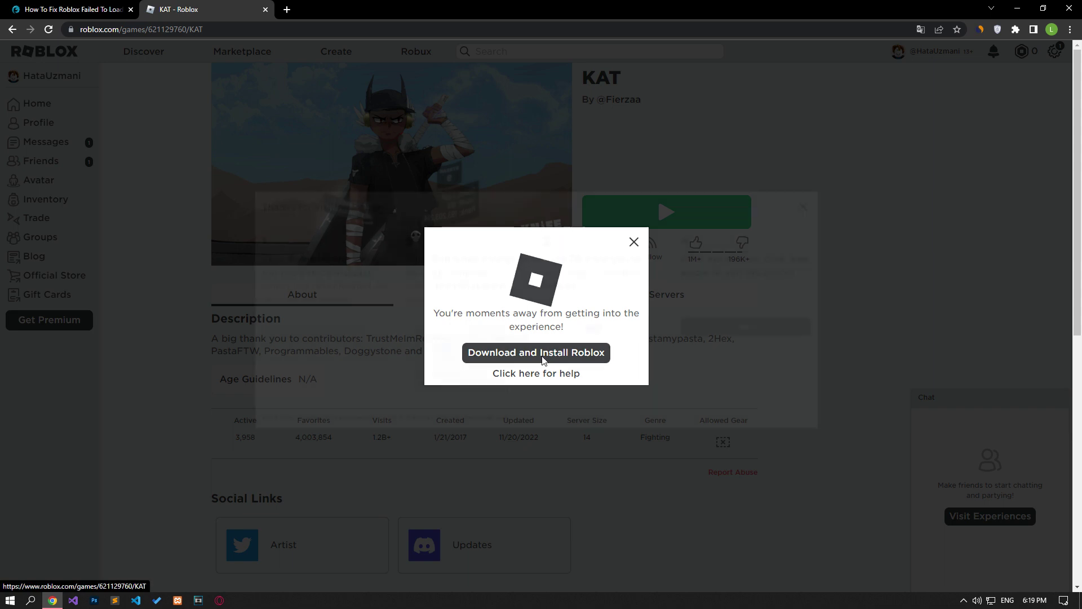
left_click(43, 576)
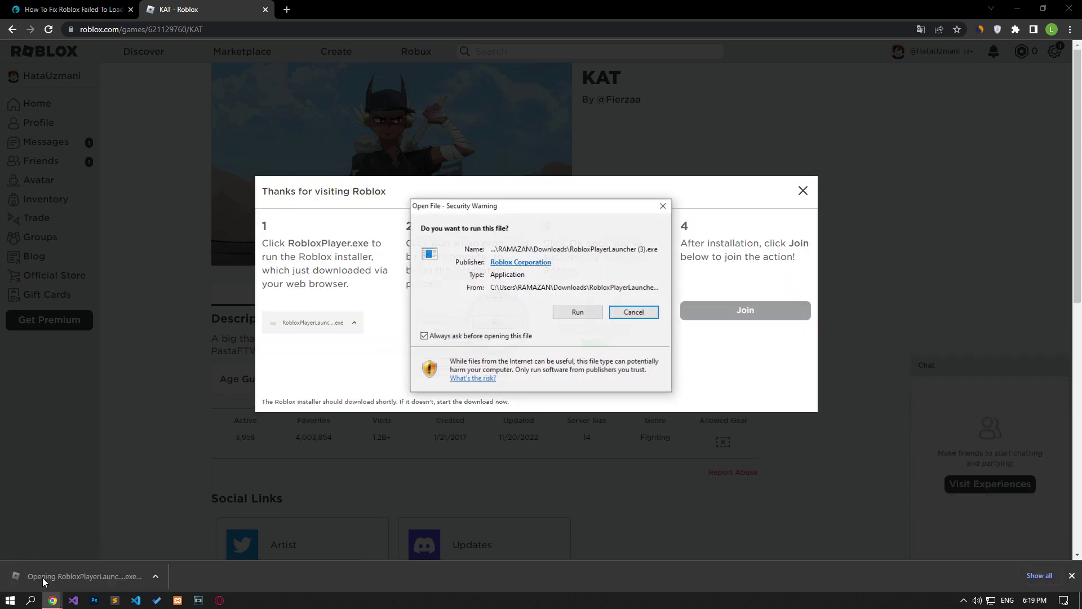
left_click(577, 313)
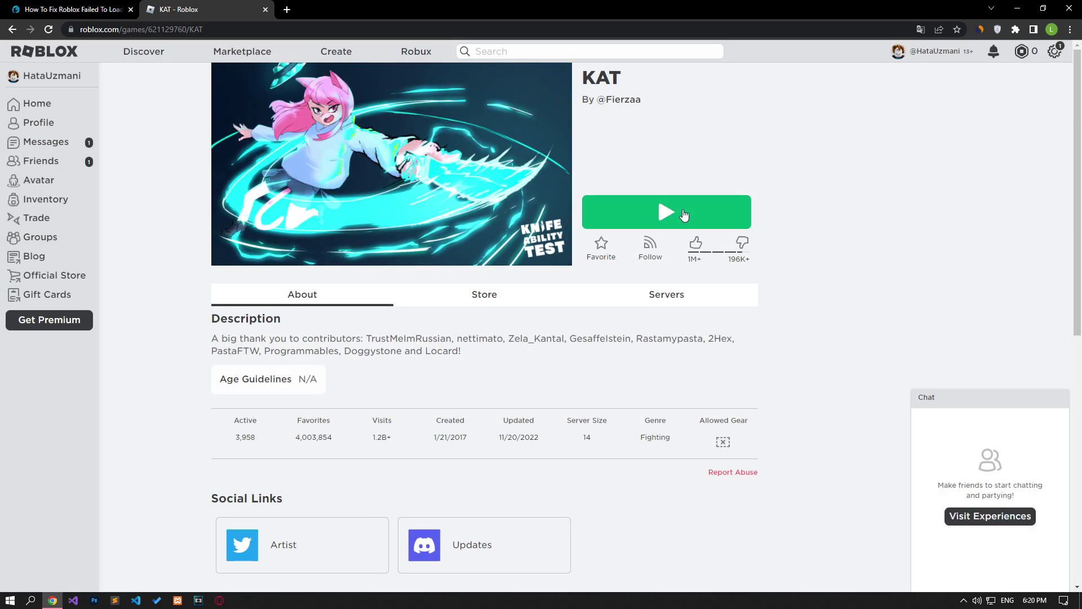
Step: Play KAT again to test the Roblox reinstall
left_click(682, 212)
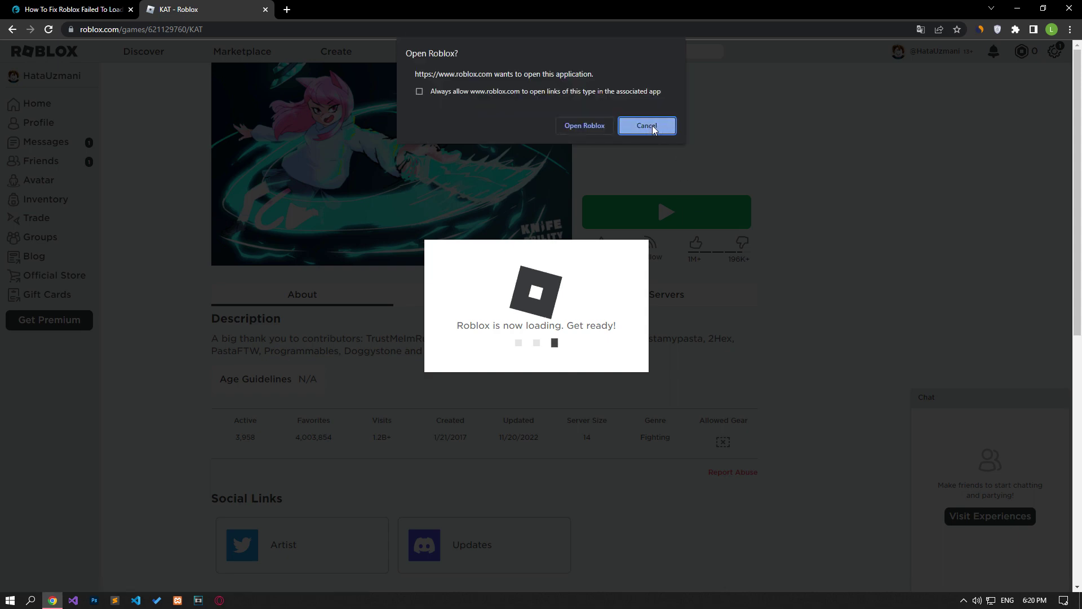